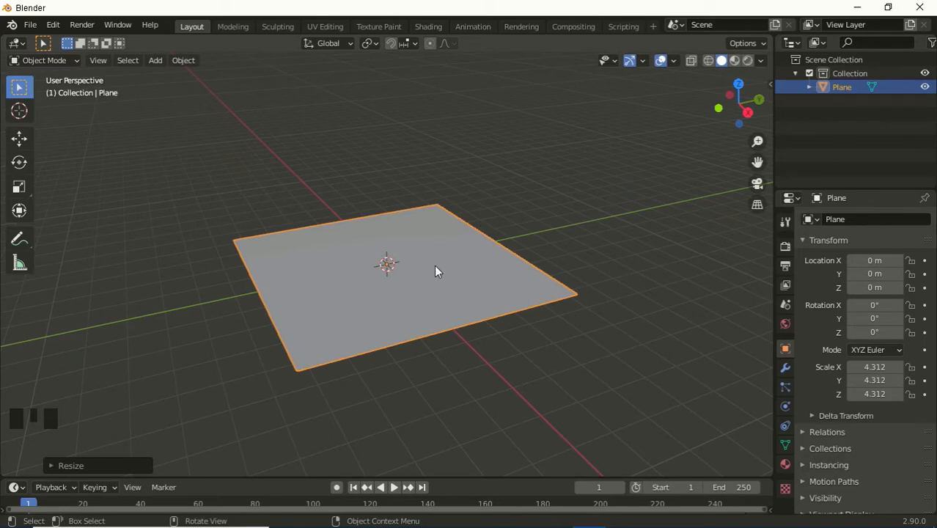
- Rotate the plane 90° around the X axis so it stands upright, and view it from the front
click(875, 305)
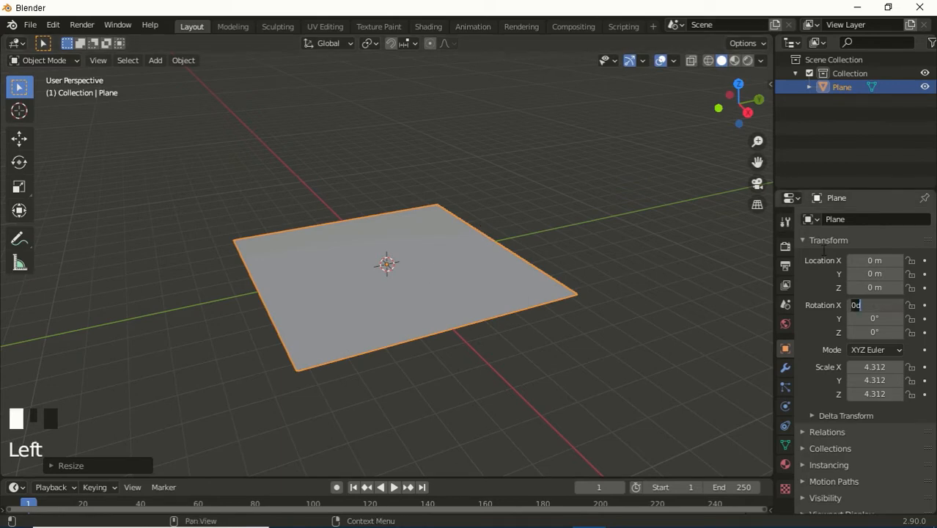
text(90)
key(Return)
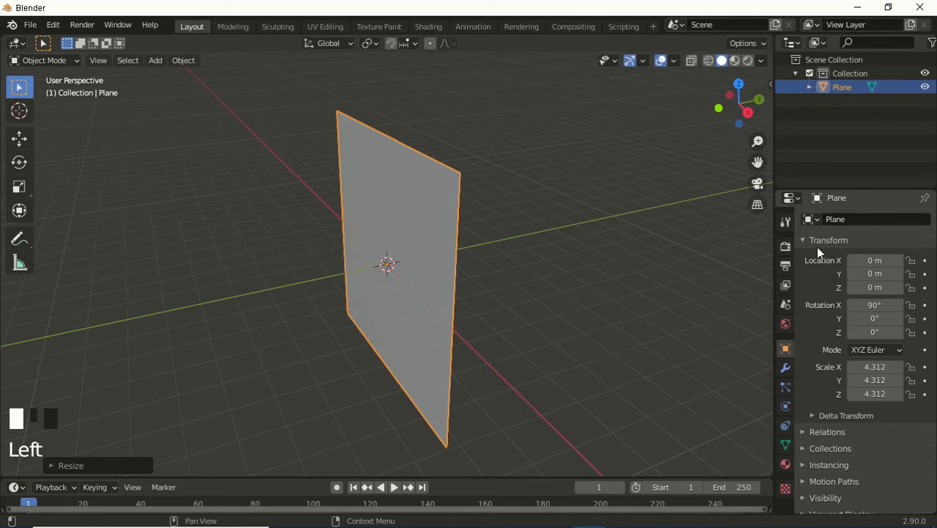
key(KP_1)
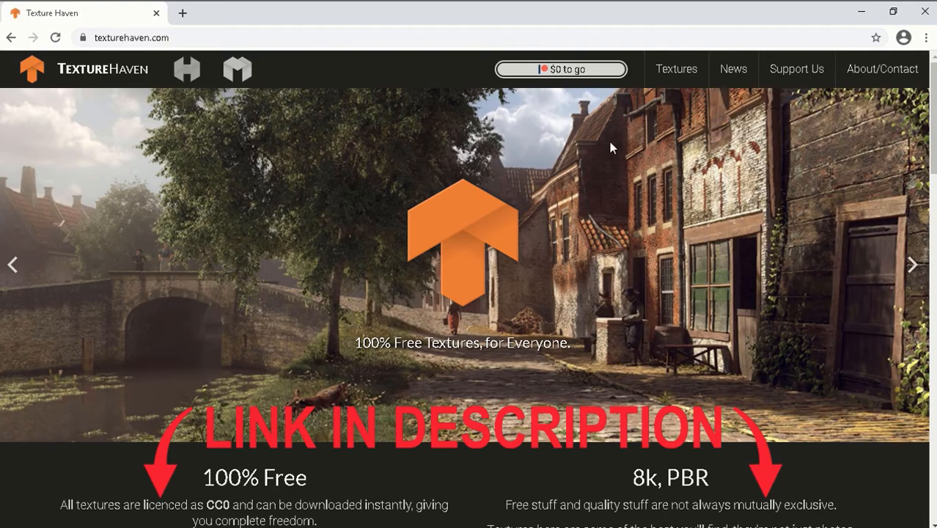
- Switch to the Texture Haven website and search its textures for "brick"
click(678, 74)
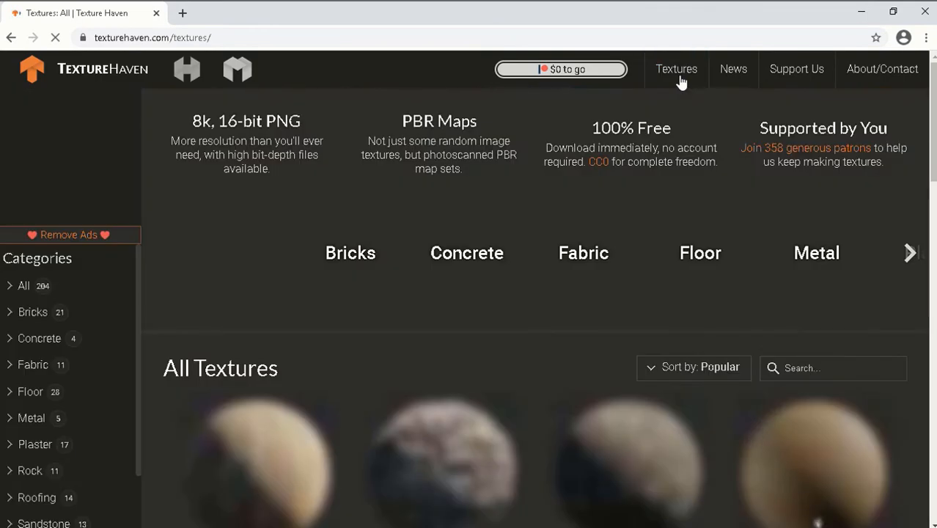
click(809, 440)
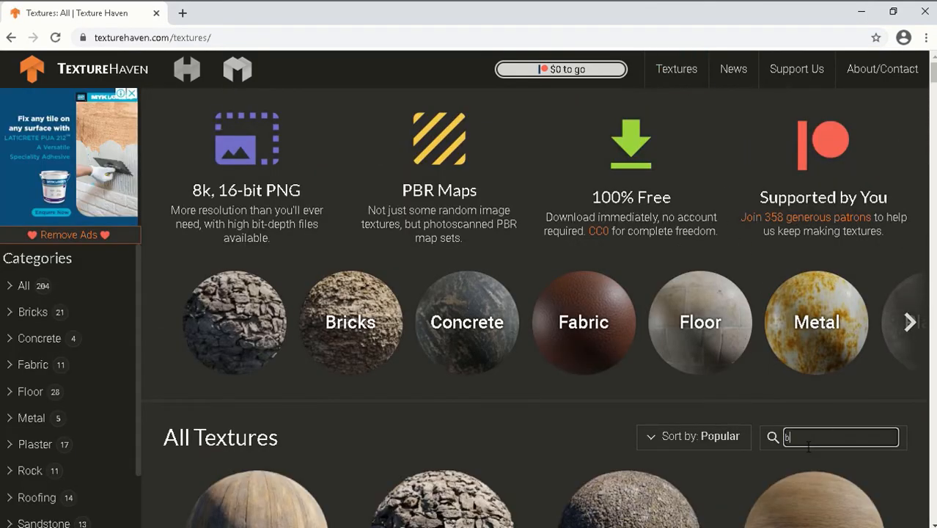
text(brick)
key(Return)
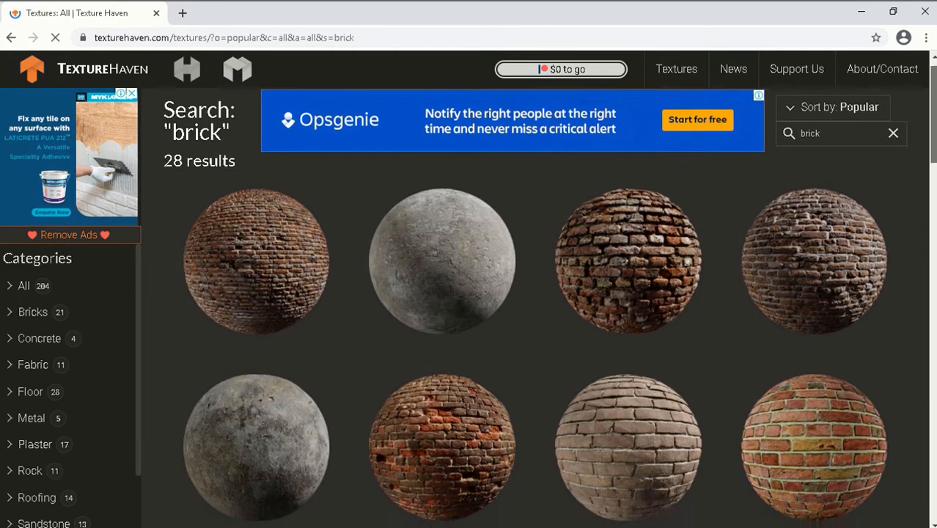
scroll(923, 235, down, 2)
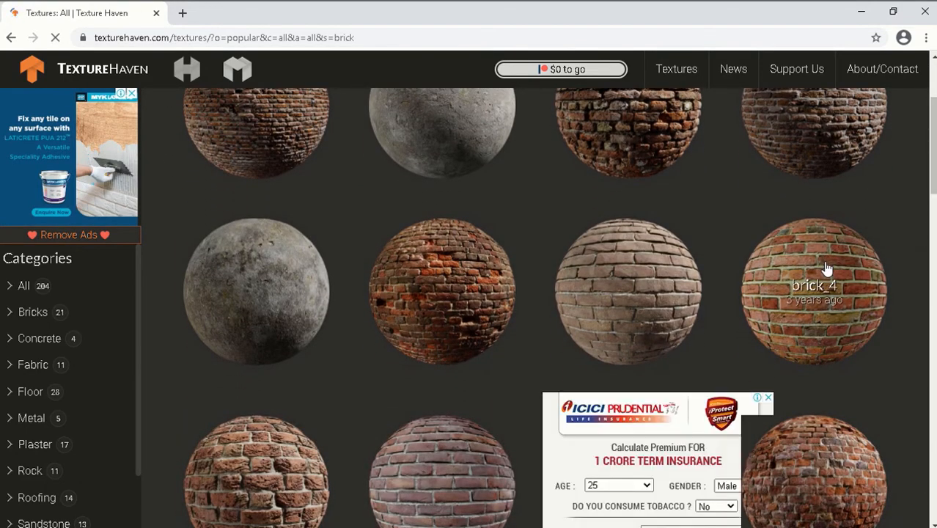
- Open the brick_4 texture and download all of its maps as 4k JPG
click(826, 268)
click(721, 160)
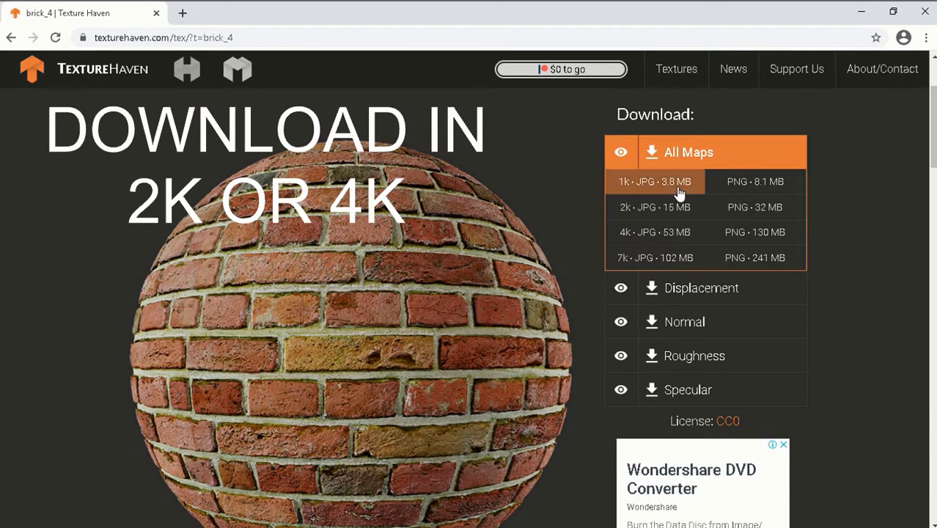
click(655, 233)
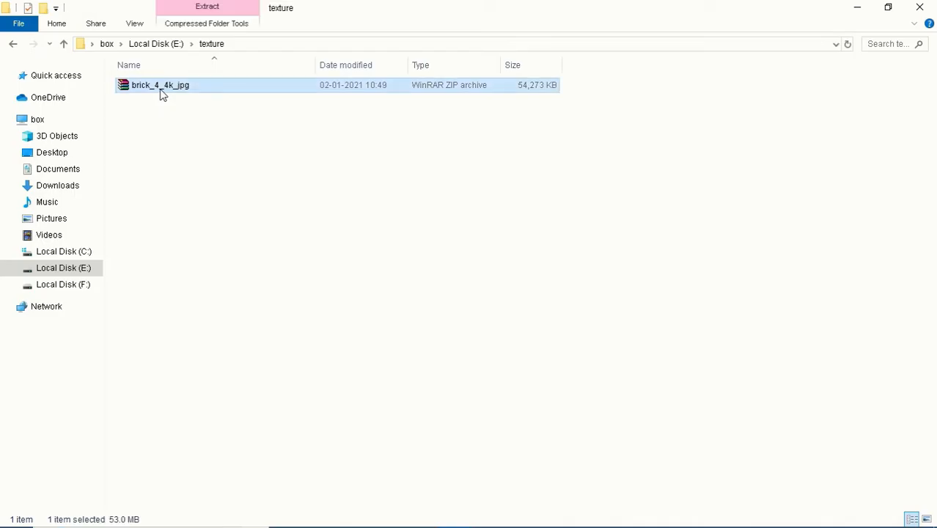
- Extract the brick_4_4k_jpg archive in the texture folder on drive E, and close the file window
right_click(163, 96)
click(218, 144)
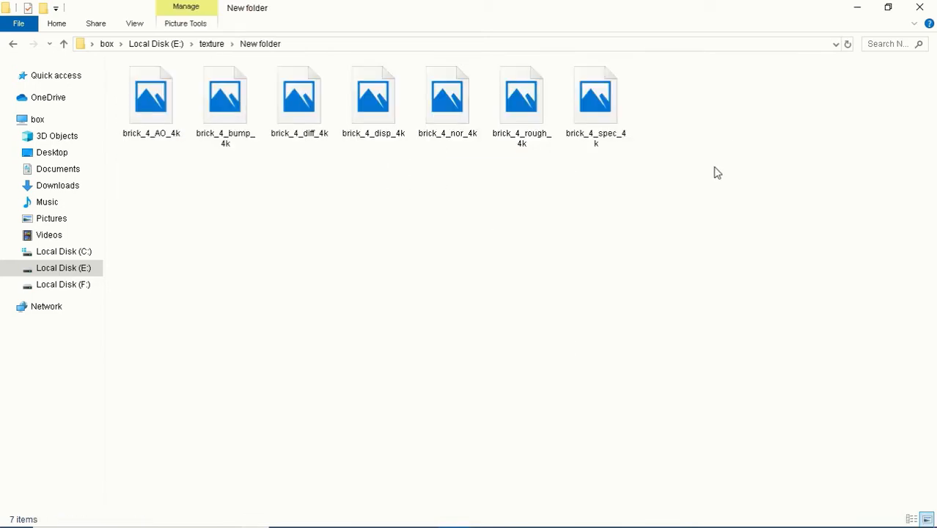
click(919, 7)
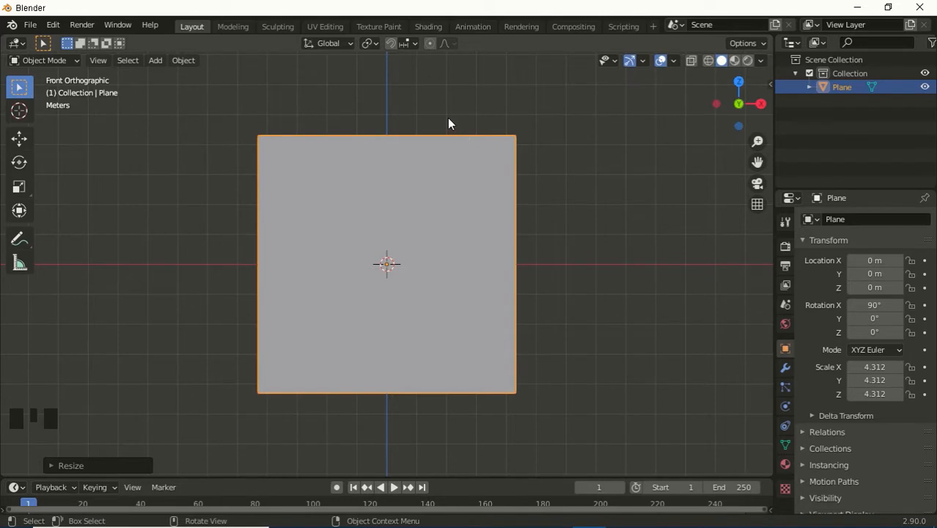
- Switch to Blender's Shading workspace and create a new material for the plane
click(429, 26)
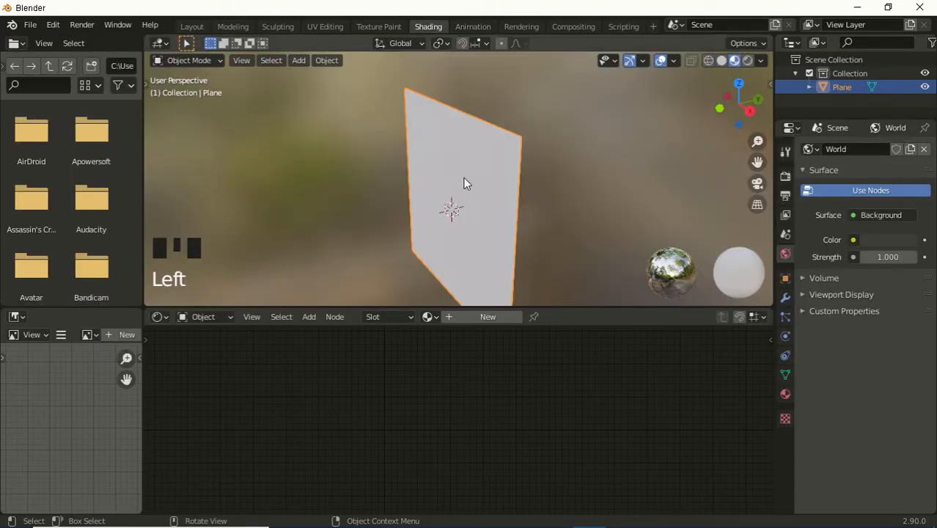
click(483, 317)
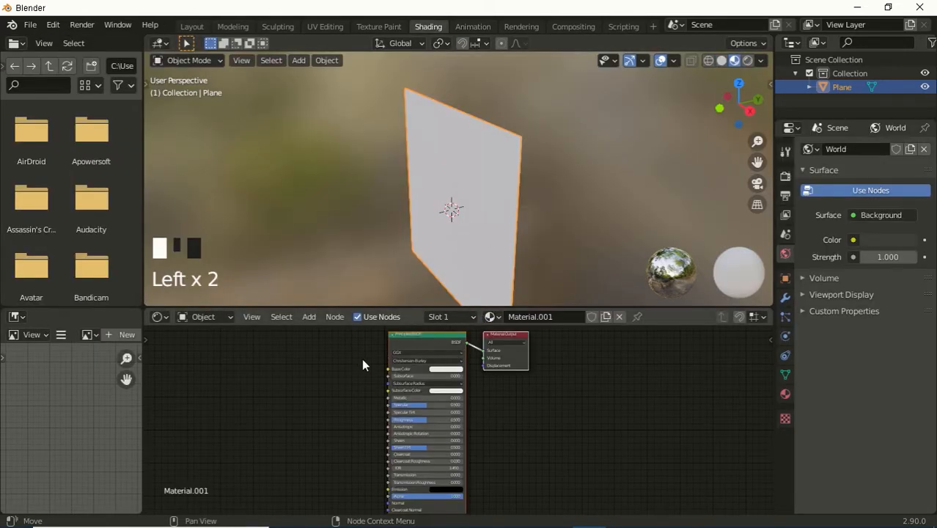
scroll(364, 361, up, 3)
middle_drag(313, 350, 312, 441)
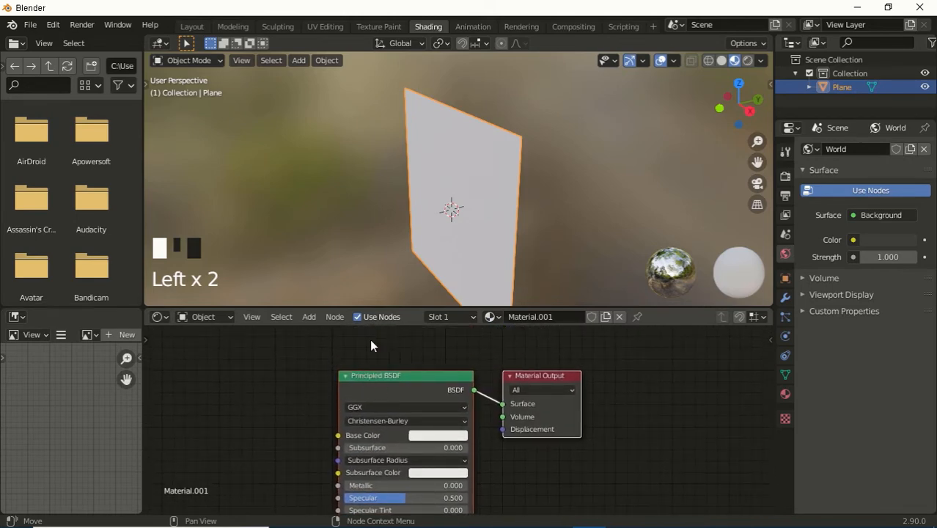
key(ctrl+shift+t)
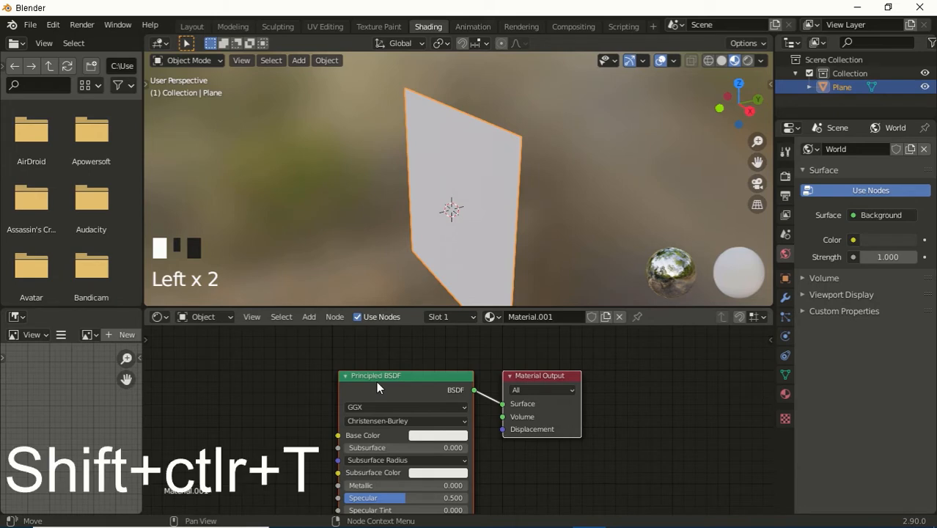
click(376, 381)
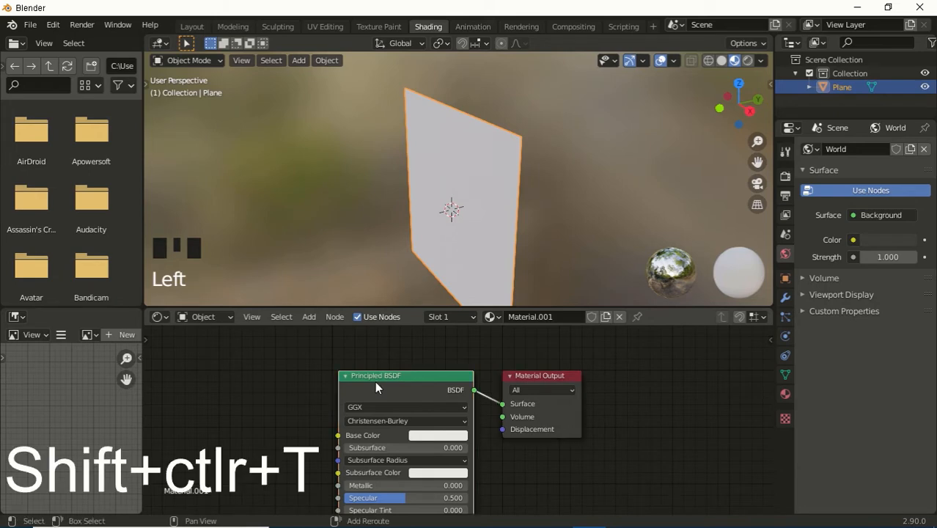
key(ctrl+shift+t)
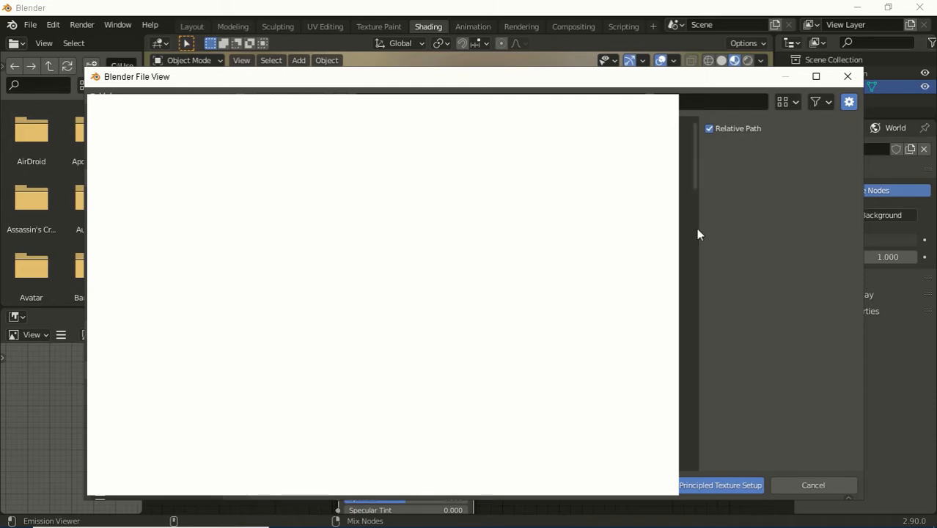
click(848, 77)
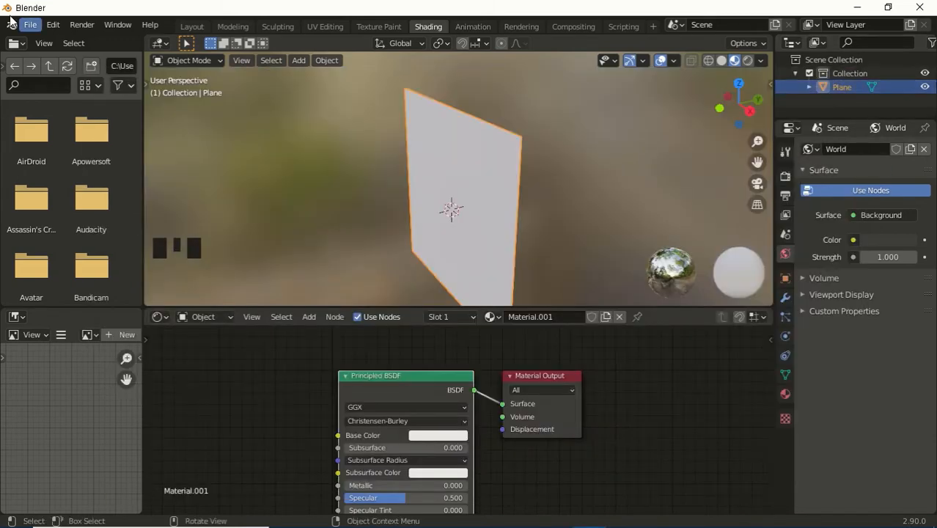
- Search the add-on preferences for NODE, make sure Node Wrangler is enabled, and close the preferences
click(55, 27)
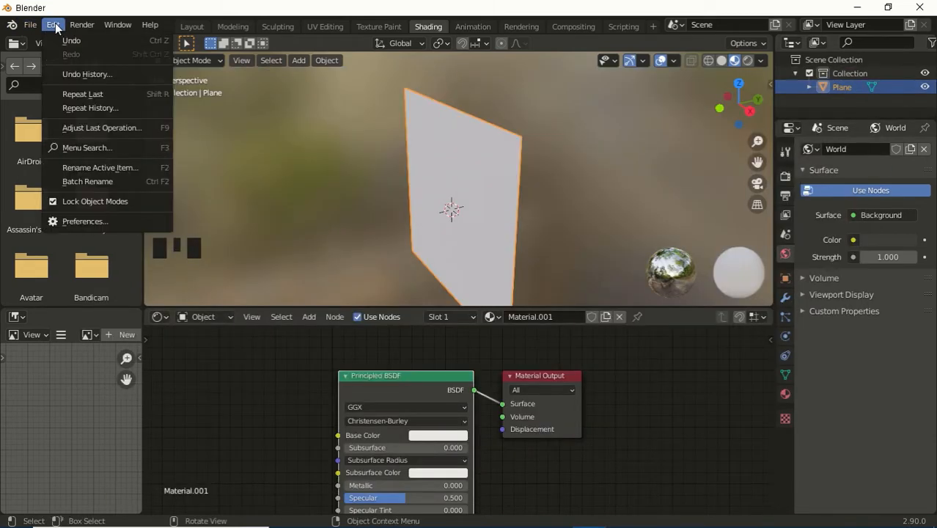
click(103, 223)
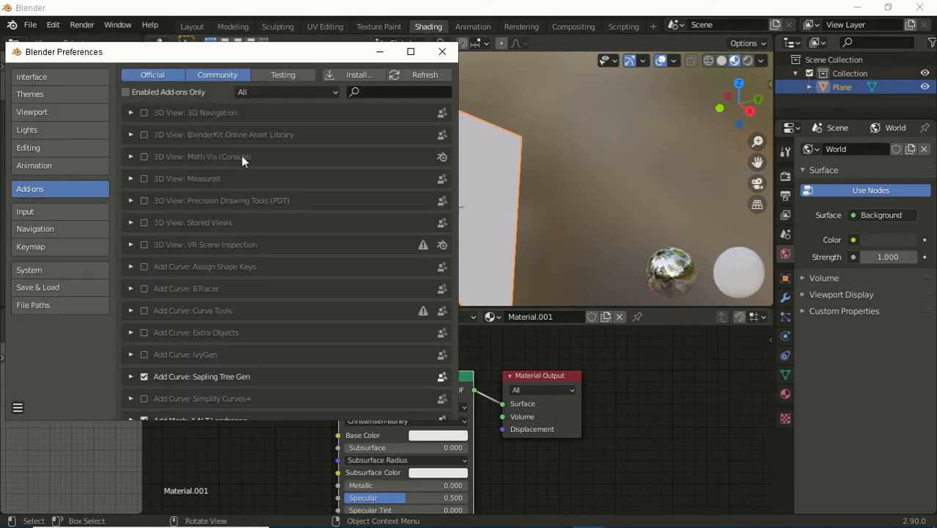
click(349, 91)
text(NODE)
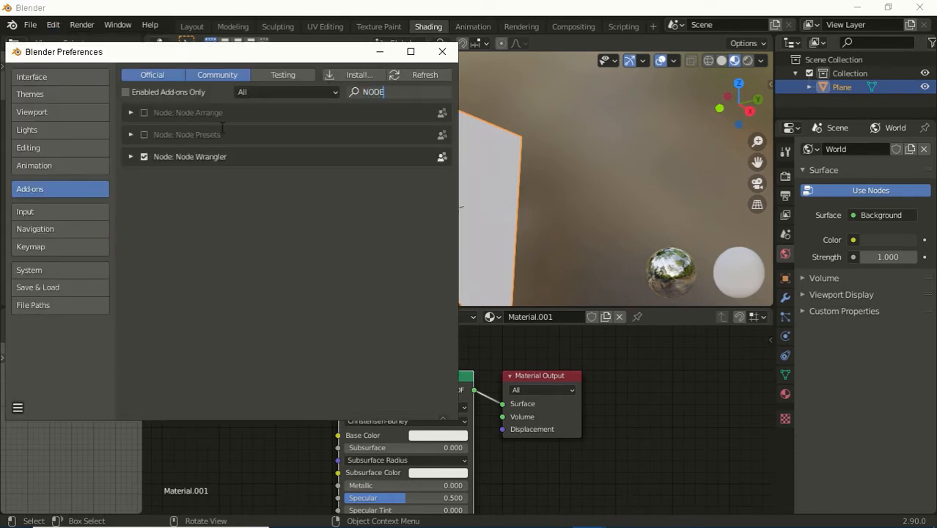
click(146, 157)
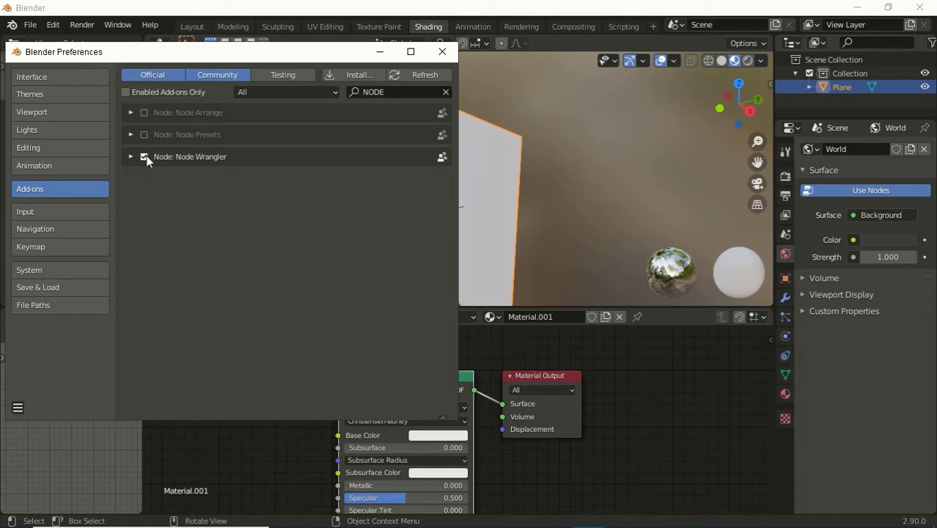
click(145, 156)
click(146, 157)
click(441, 53)
- Apply Principled Texture Setup to the Principled BSDF node with all seven brick_4 4k images from F:\Mat\brick
click(383, 384)
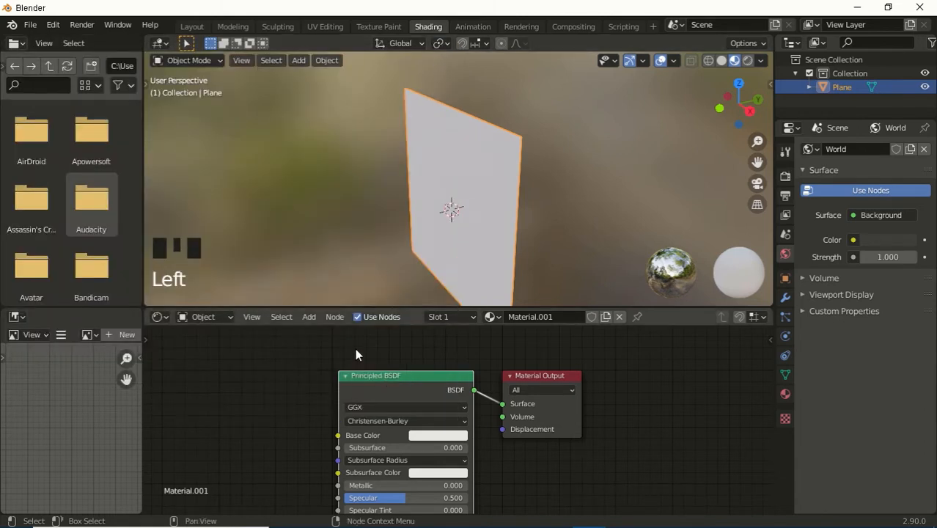
key(ctrl+shift+t)
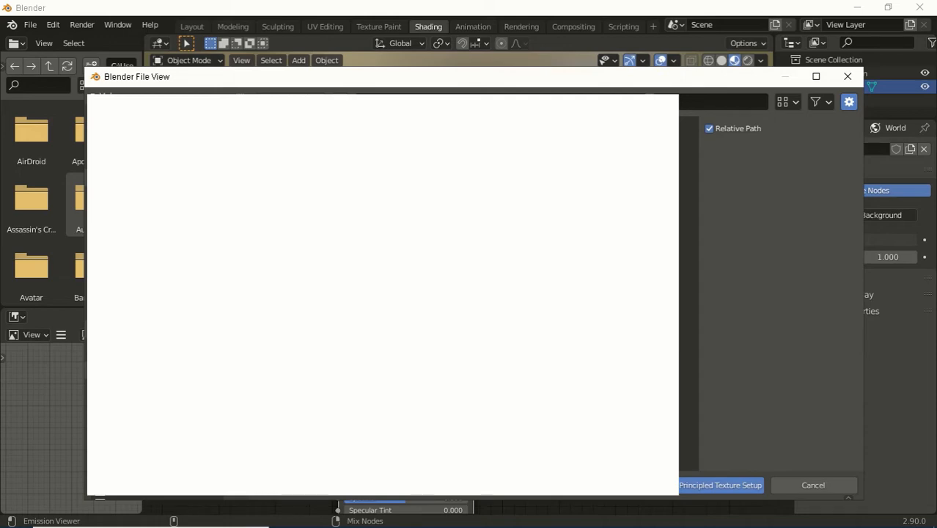
key(a)
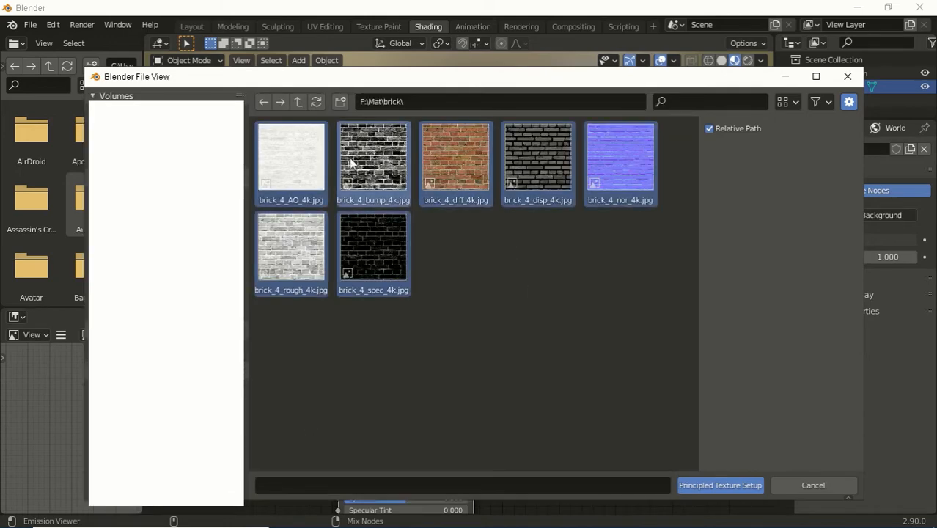
click(724, 485)
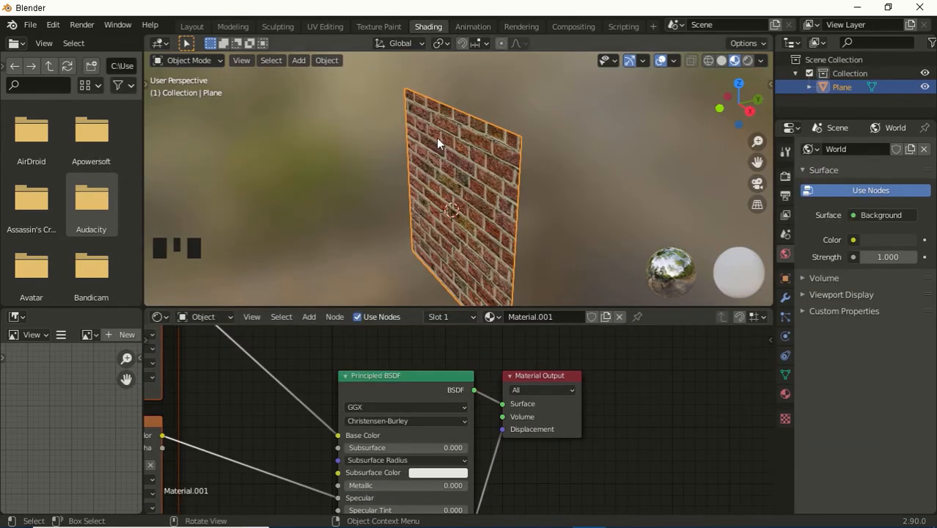
middle_drag(436, 138, 478, 153)
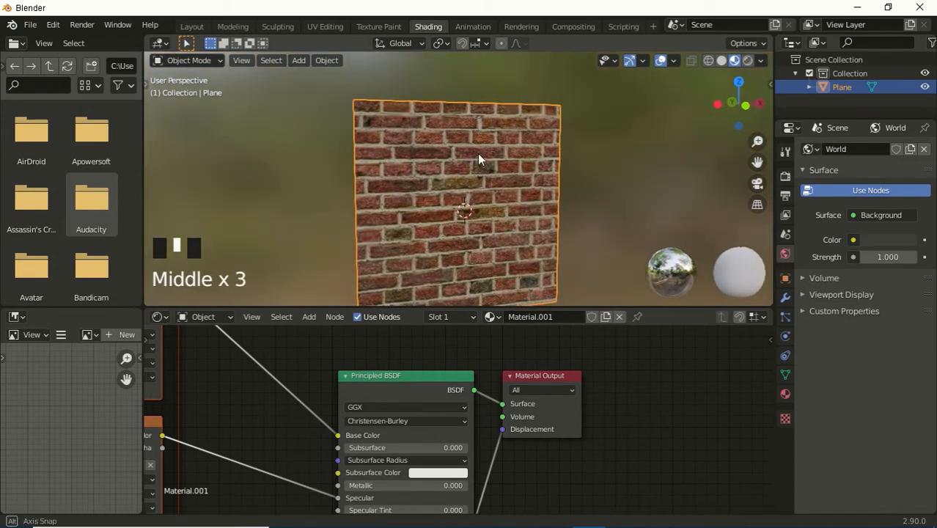
- Return to the Layout workspace and add a text object to the scene
click(199, 25)
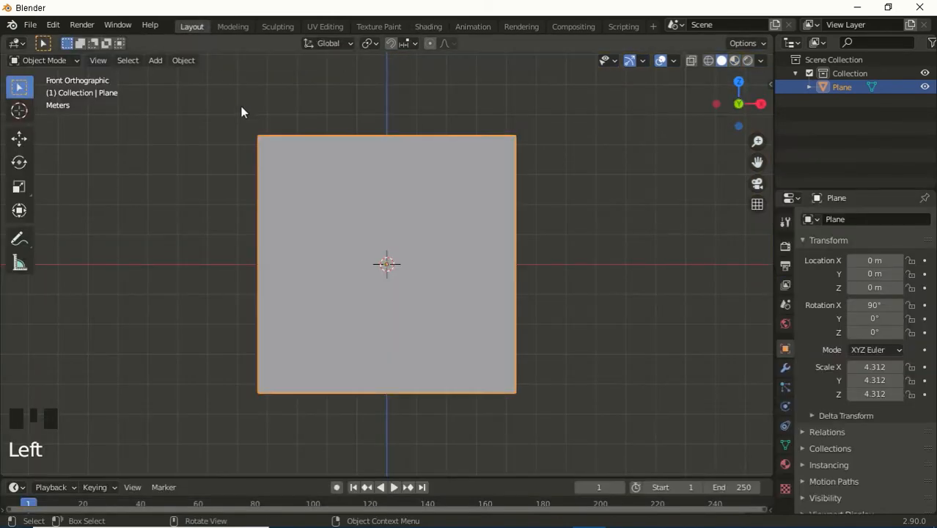
middle_drag(591, 176, 275, 188)
key(shift+a)
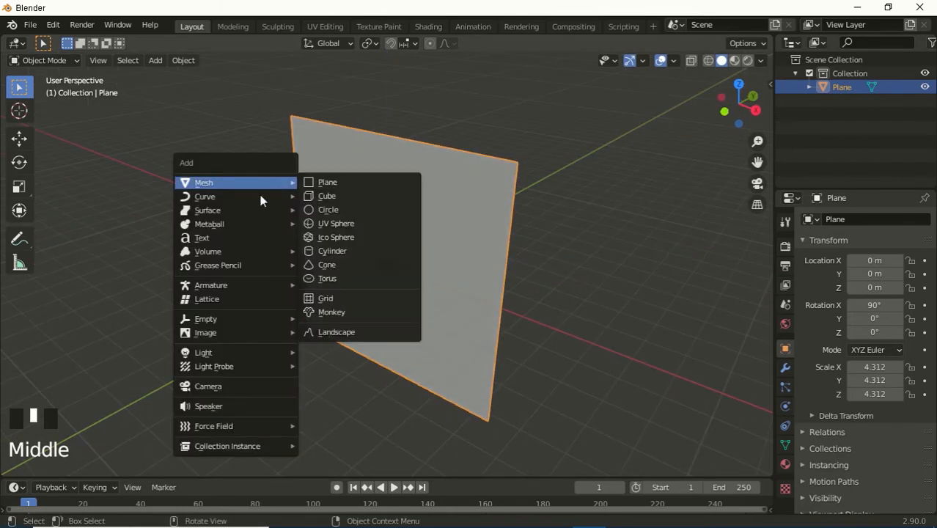
click(258, 235)
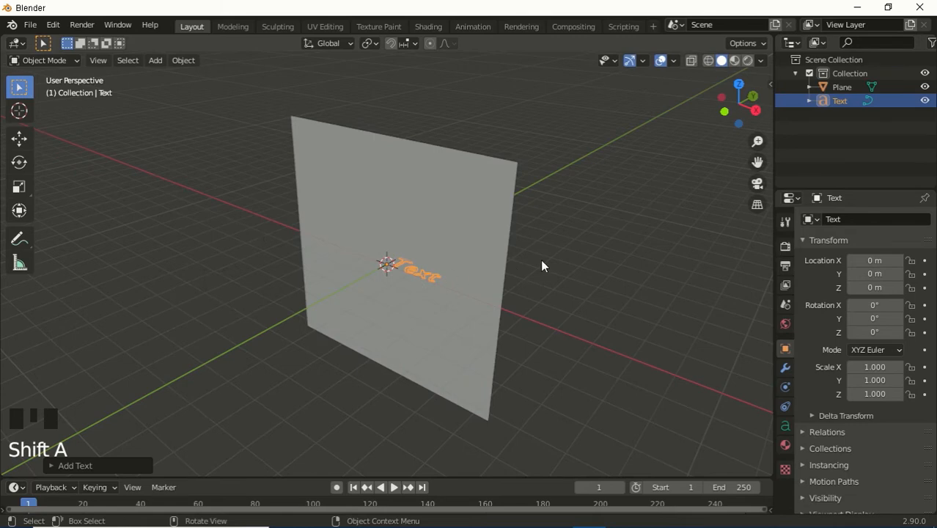
- Replace the text object's default wording with "VEX"
middle_drag(588, 253, 467, 268)
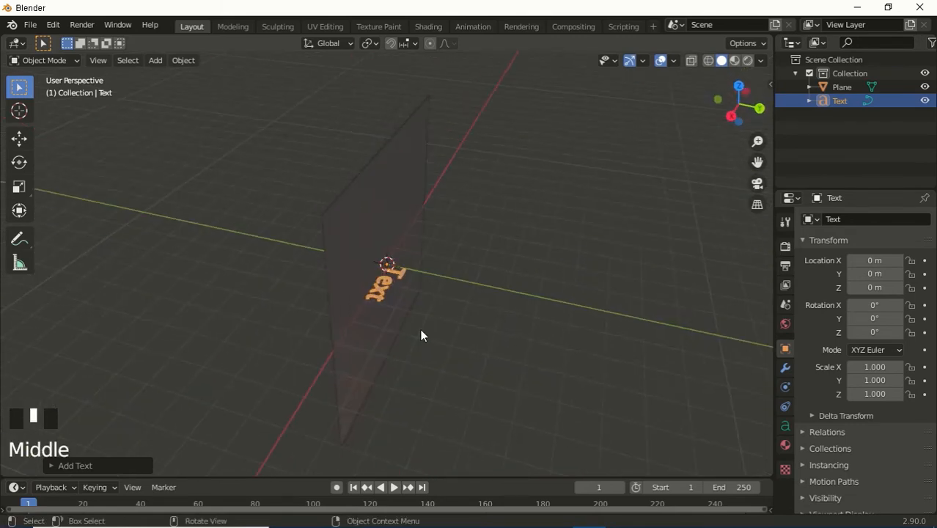
scroll(422, 327, up, 4)
middle_drag(424, 329, 392, 326)
key(Tab)
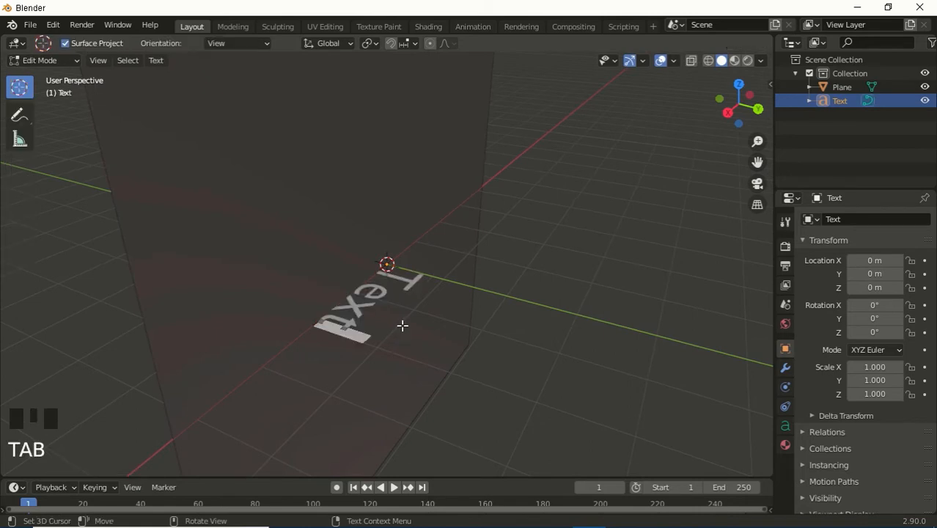
key(BackSpace)
key(BackSpace)
key(BackSpace)
key(BackSpace)
key(BackSpace)
key(BackSpace)
key(BackSpace)
key(BackSpace)
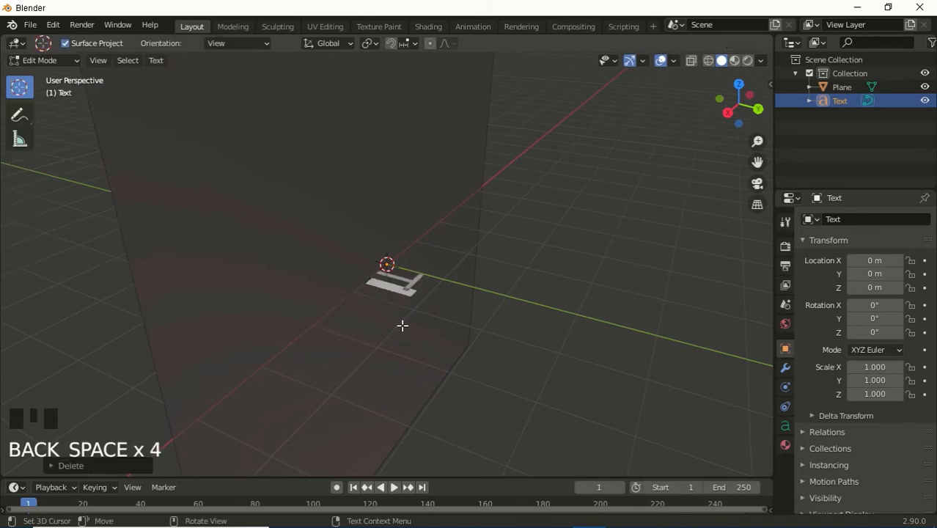
text(VEX)
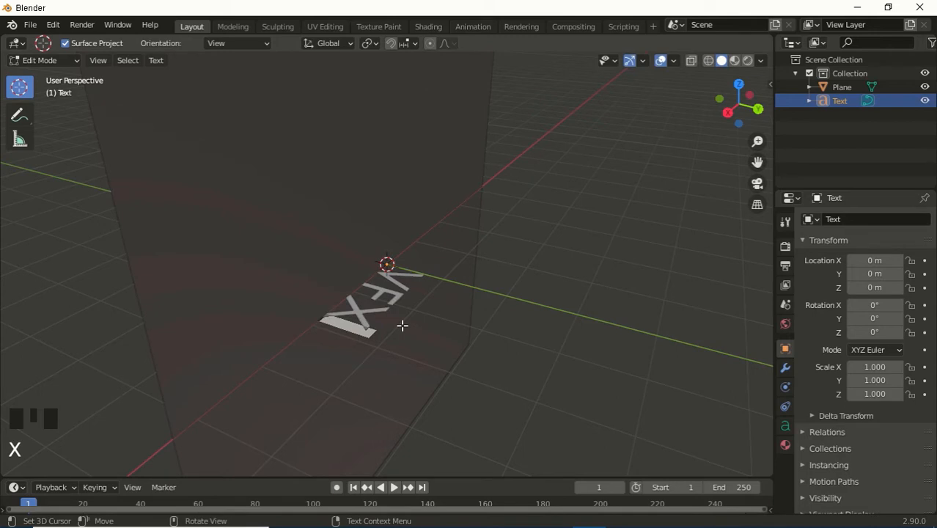
key(Tab)
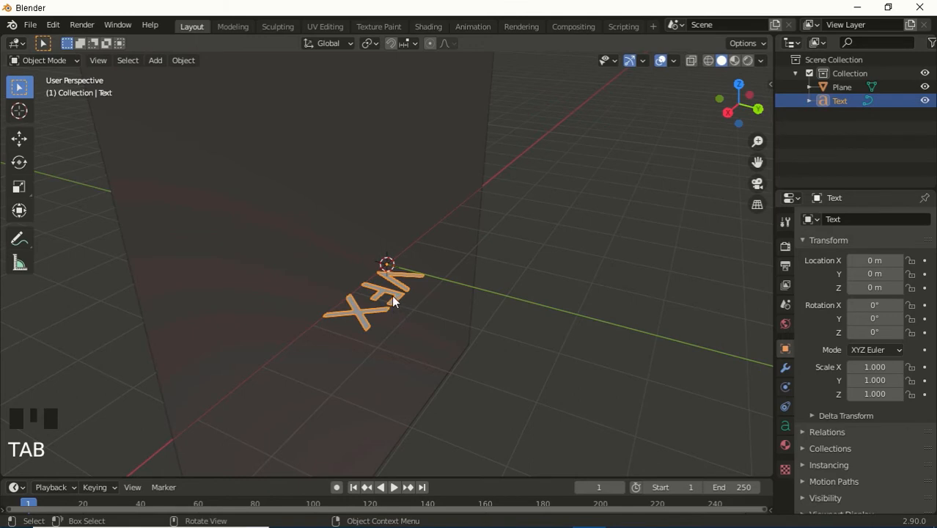
- Give the text object depth by setting its geometry extrude to 0.05 m
click(783, 426)
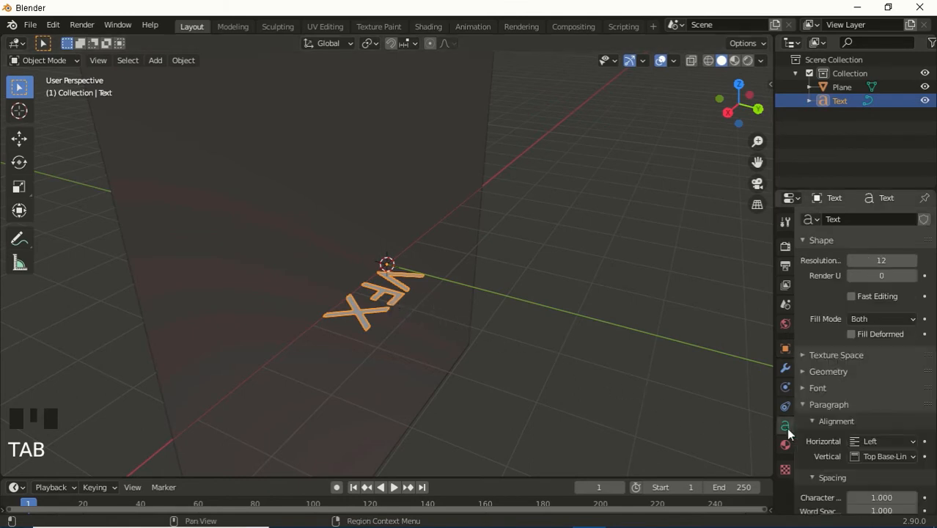
click(810, 375)
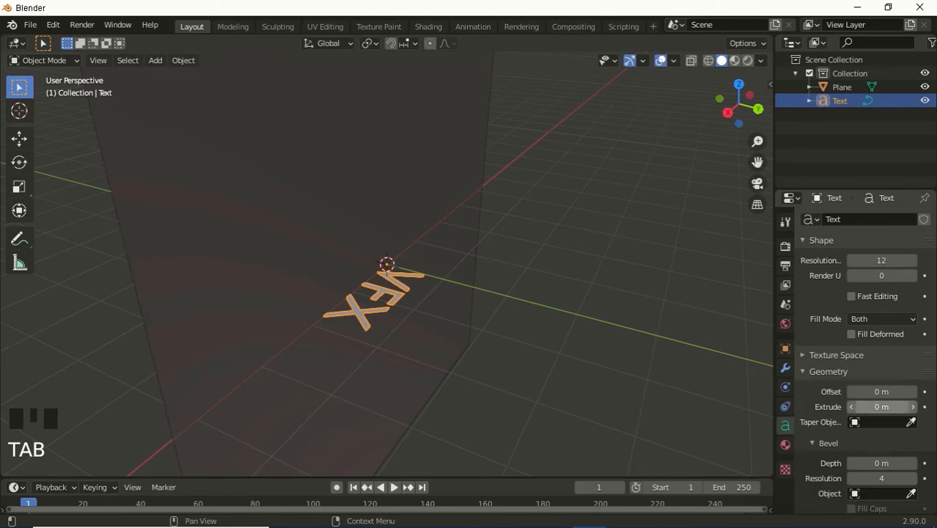
drag(869, 408, 894, 409)
click(882, 408)
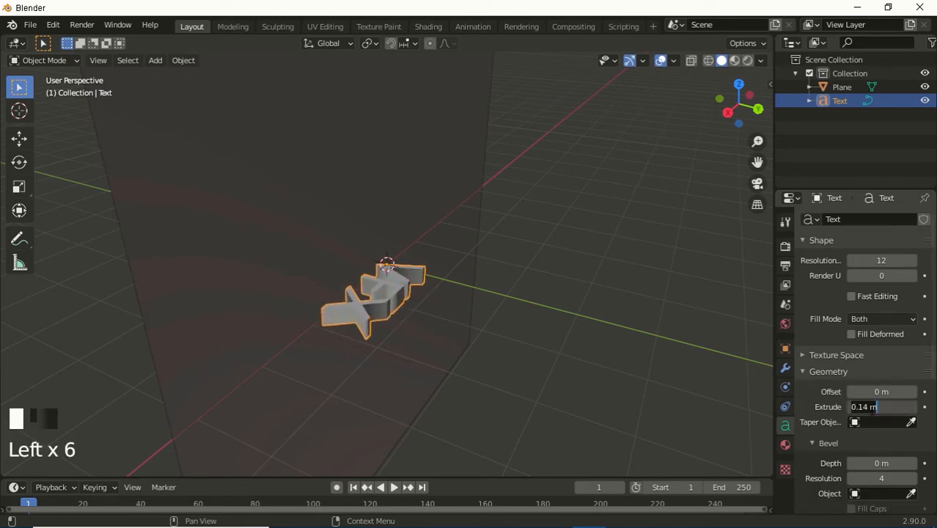
text(0.05)
click(805, 295)
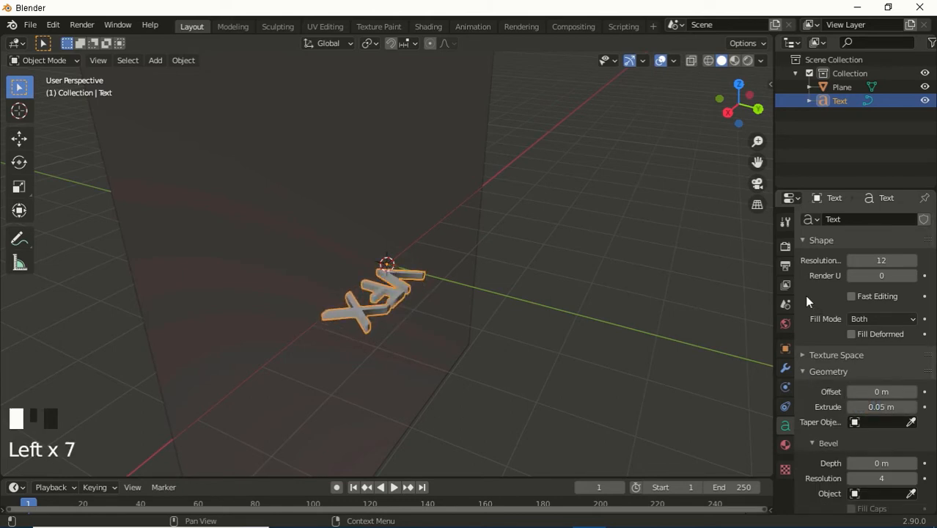
- Set the text object's fill mode to None so the letters become open outlines
scroll(435, 295, up, 1)
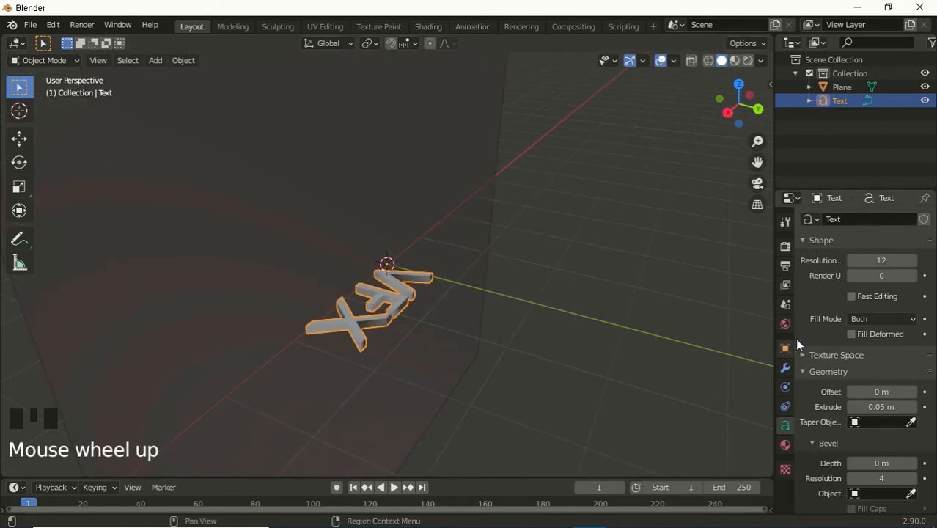
click(869, 323)
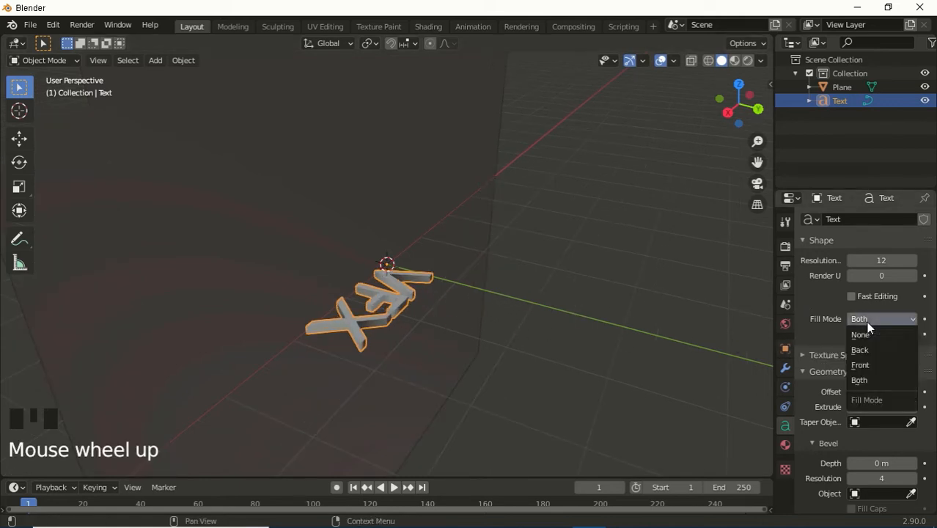
click(861, 335)
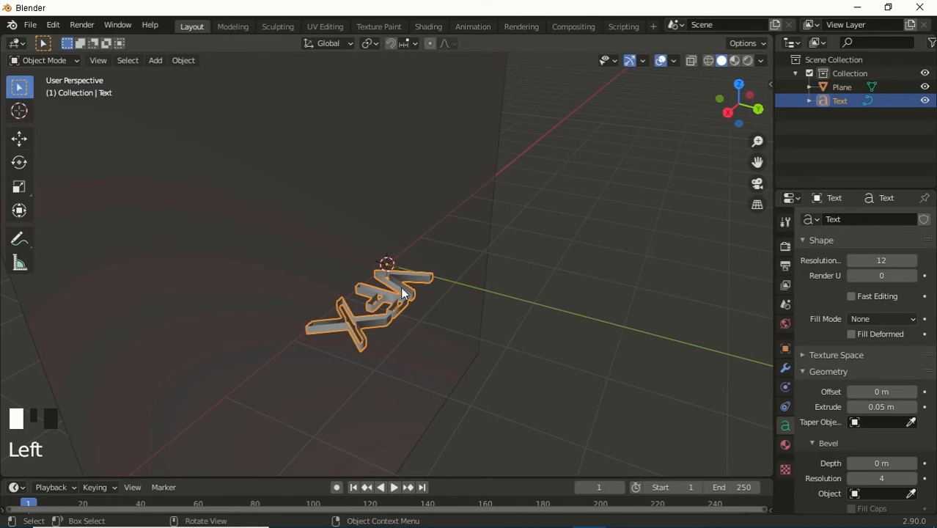
- Set the bevel depth of the text's geometry to 0.02 m
middle_drag(401, 291, 425, 289)
scroll(403, 308, up, 5)
scroll(432, 305, down, 2)
scroll(440, 324, up, 1)
middle_drag(439, 324, 440, 329)
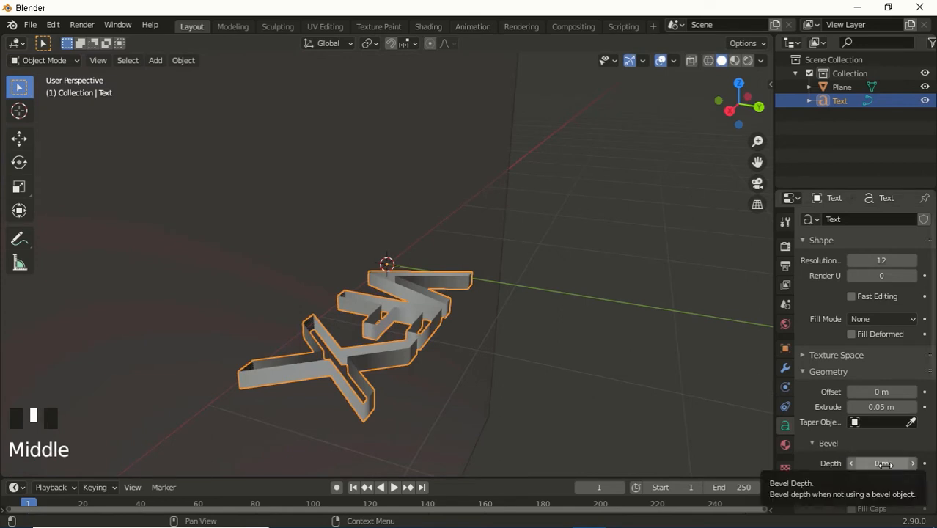
drag(886, 465, 906, 465)
click(886, 465)
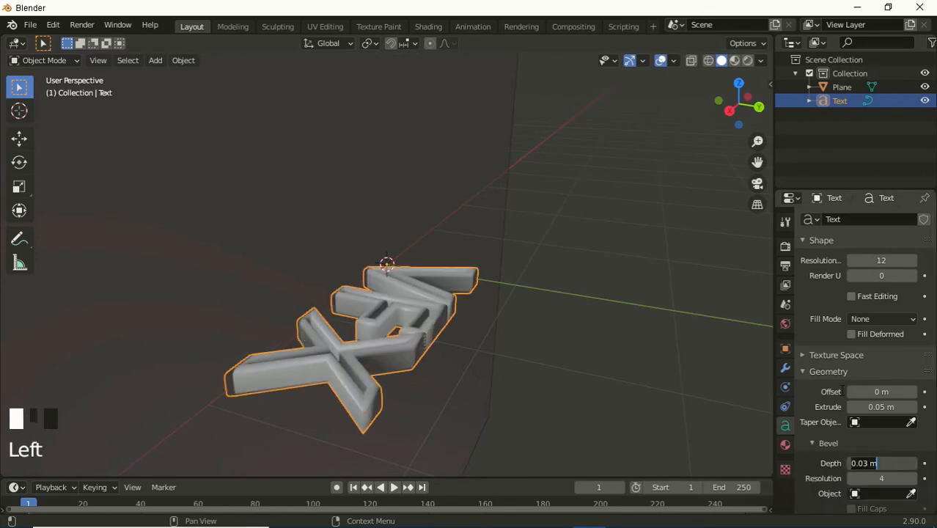
text(0.02)
click(839, 385)
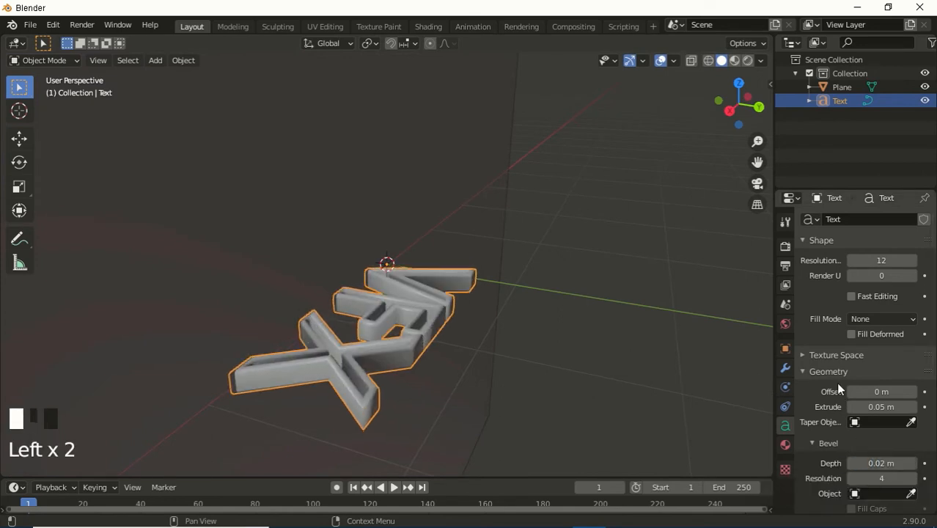
- Stand the text upright by setting its X rotation to 90°
scroll(610, 312, down, 2)
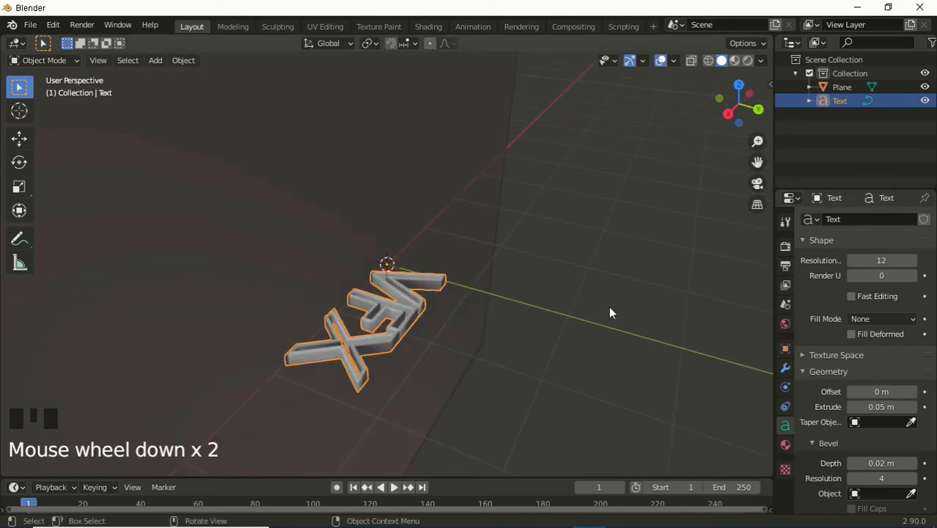
middle_drag(594, 305, 622, 285)
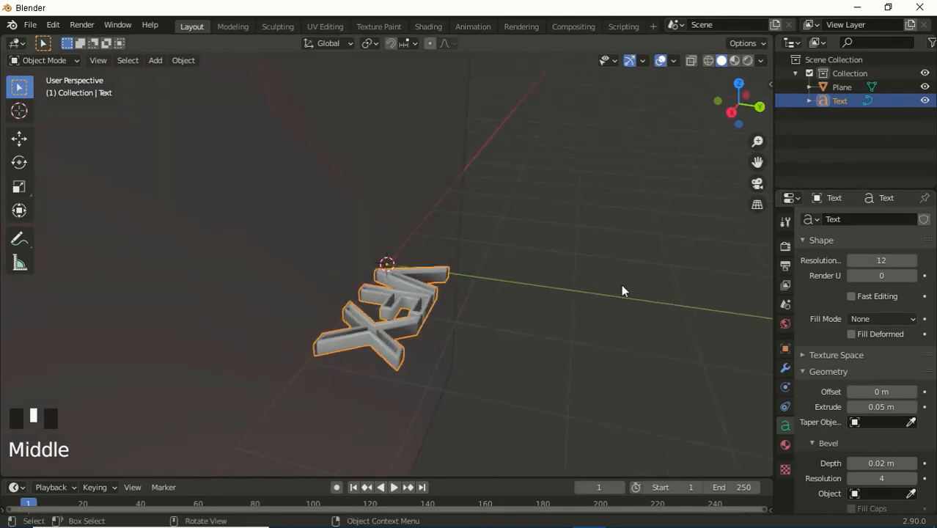
scroll(605, 297, down, 4)
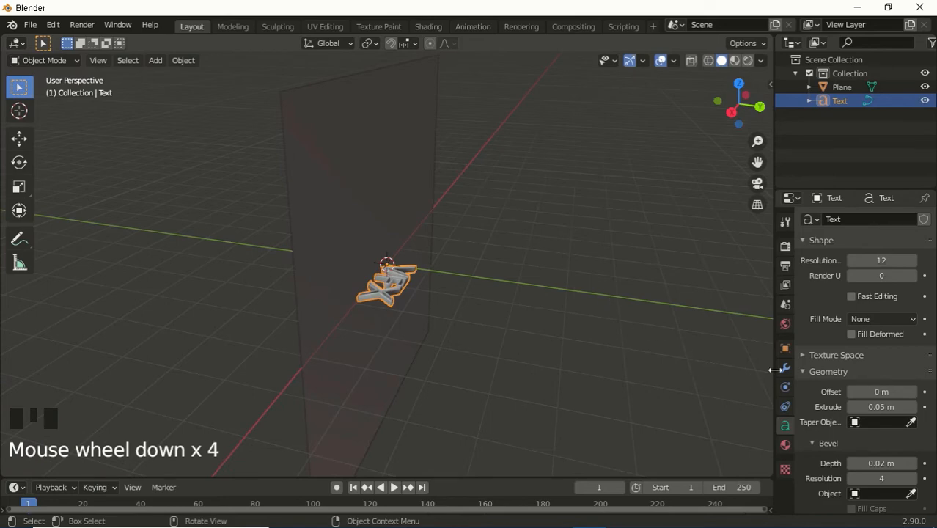
click(785, 351)
click(872, 305)
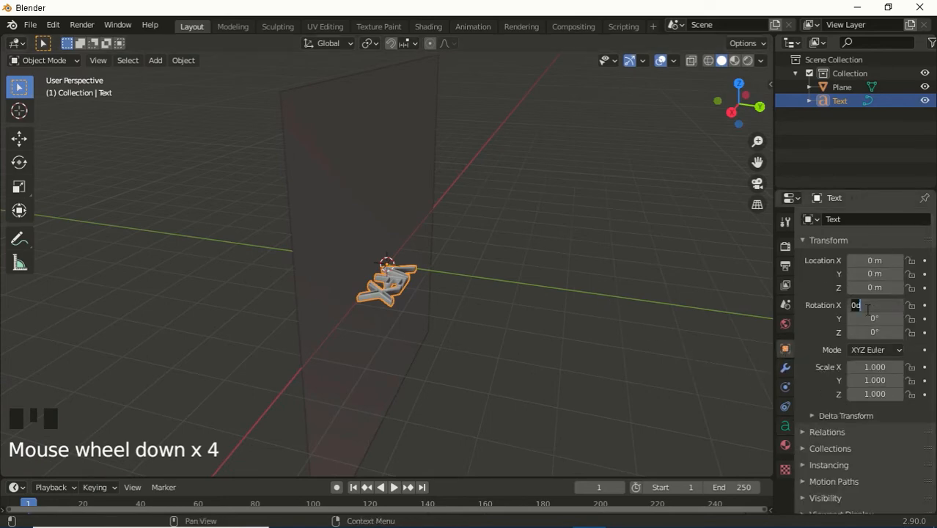
text(90)
click(843, 293)
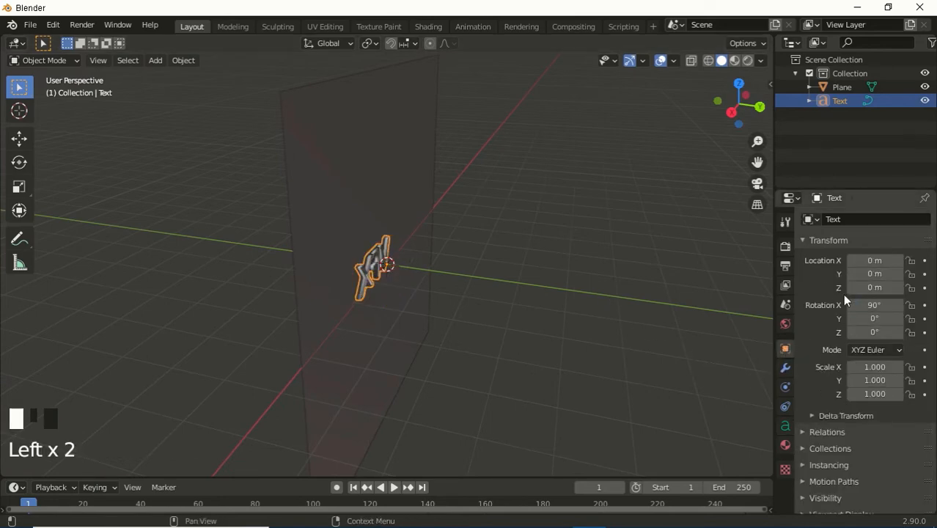
- In the right orthographic view, move the wall plane along Y to about 0.11 m, just behind the text
middle_drag(538, 236, 585, 232)
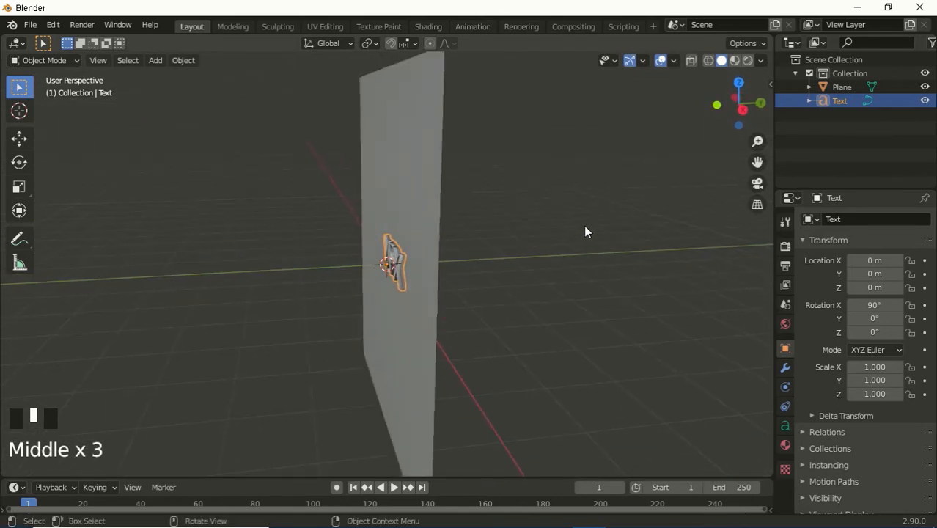
click(436, 108)
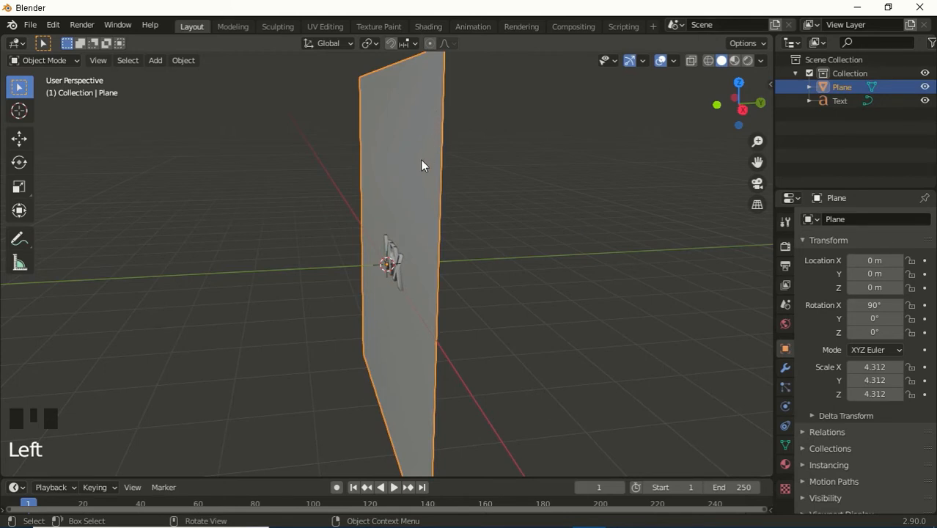
key(KP_3)
scroll(416, 172, up, 2)
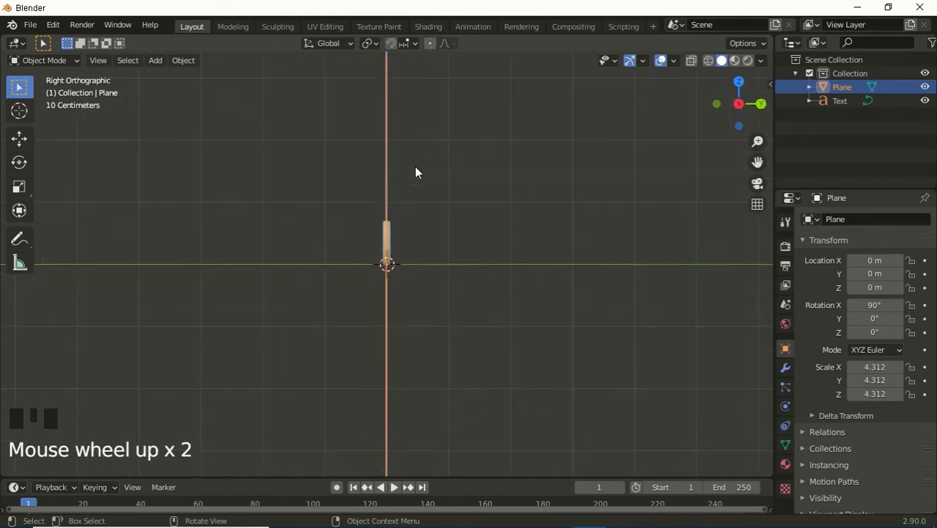
key(g)
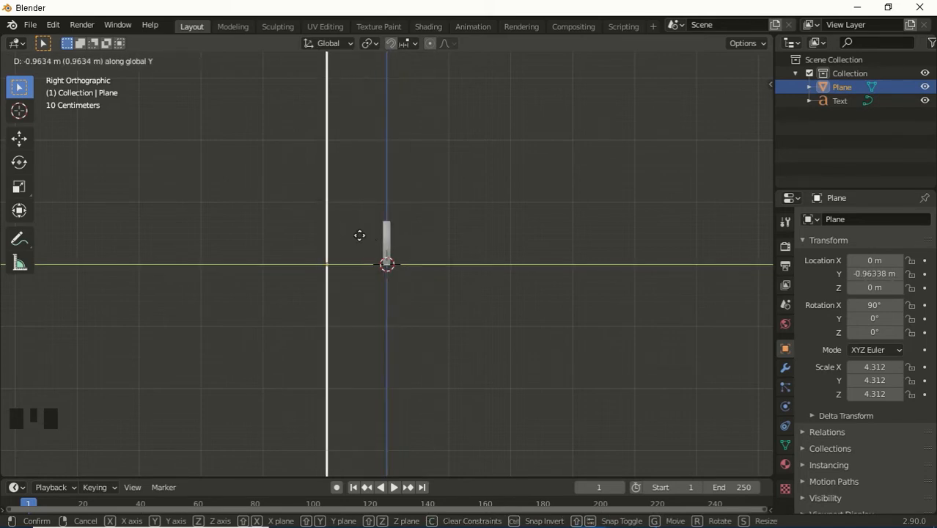
click(408, 231)
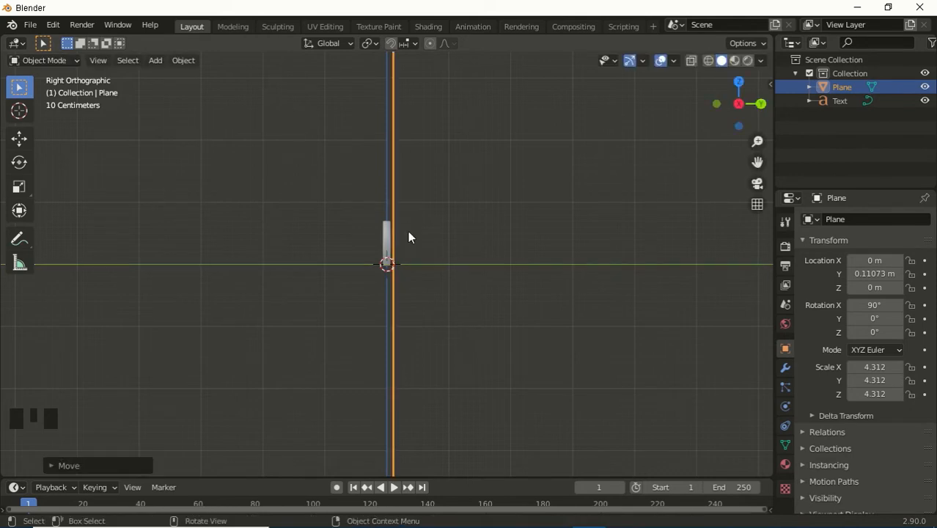
- View the wall and text from the front at an angle with Rendered viewport shading
middle_drag(408, 231, 472, 272)
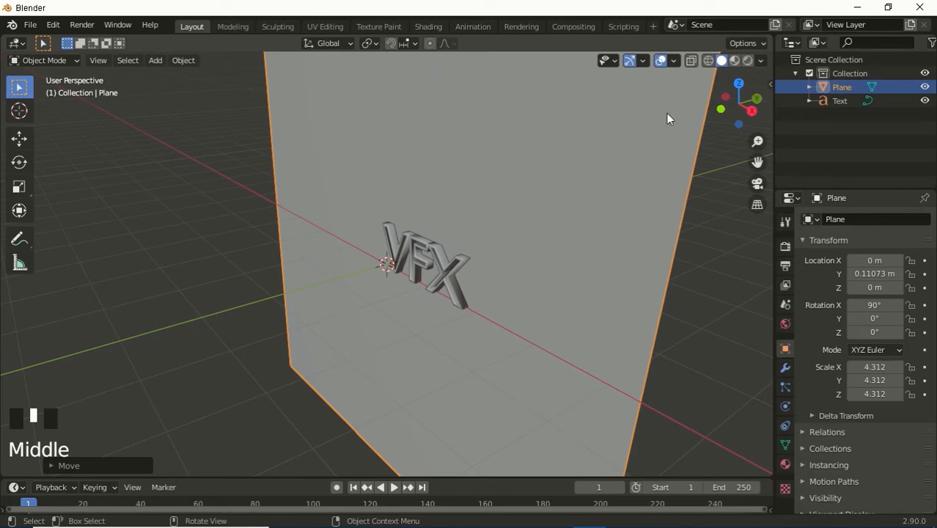
click(748, 61)
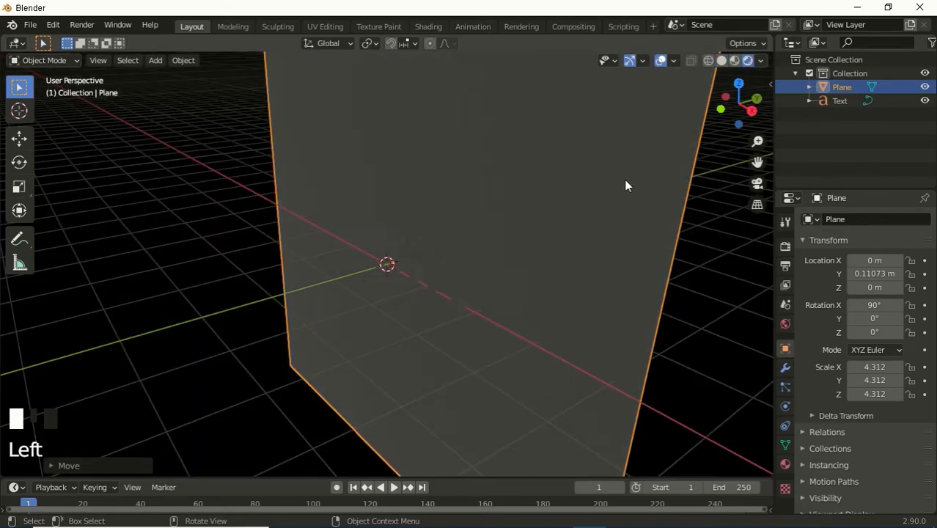
click(625, 186)
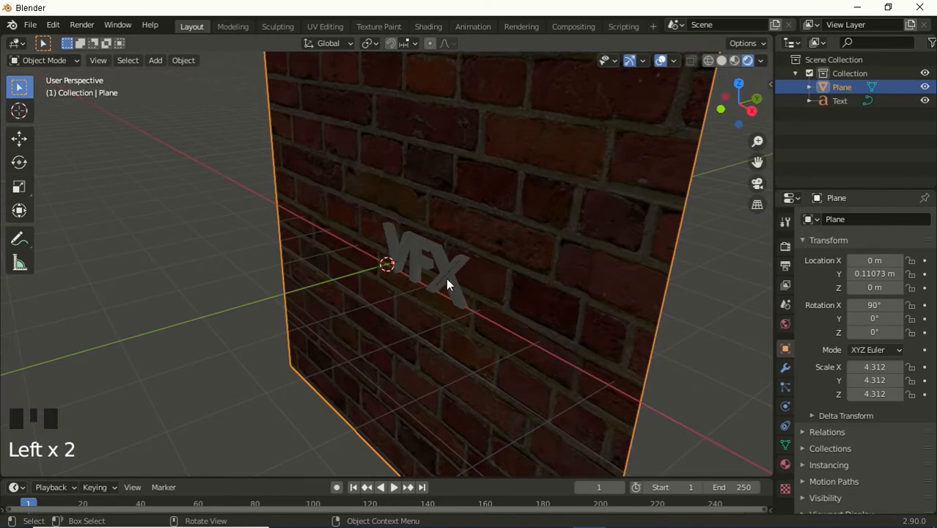
- Create a new material for the text object and change its surface shader to Emission
click(446, 278)
click(785, 446)
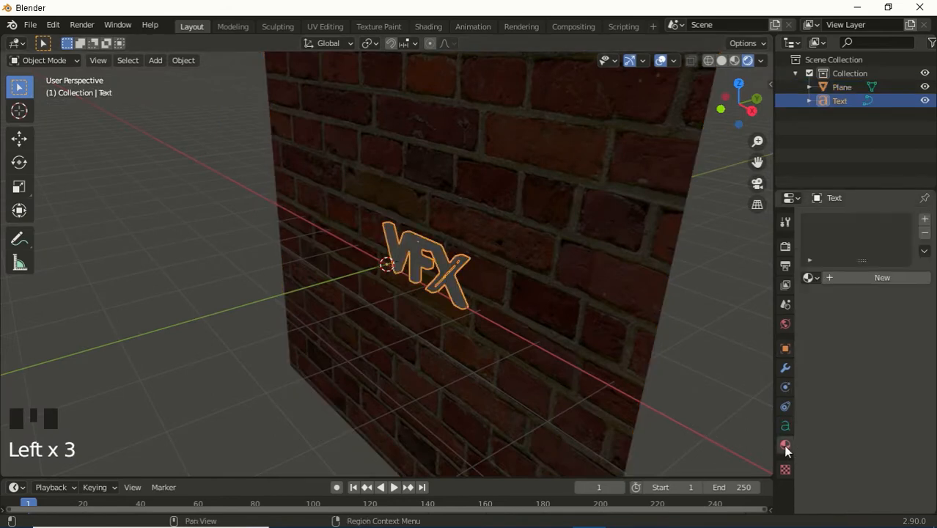
click(870, 279)
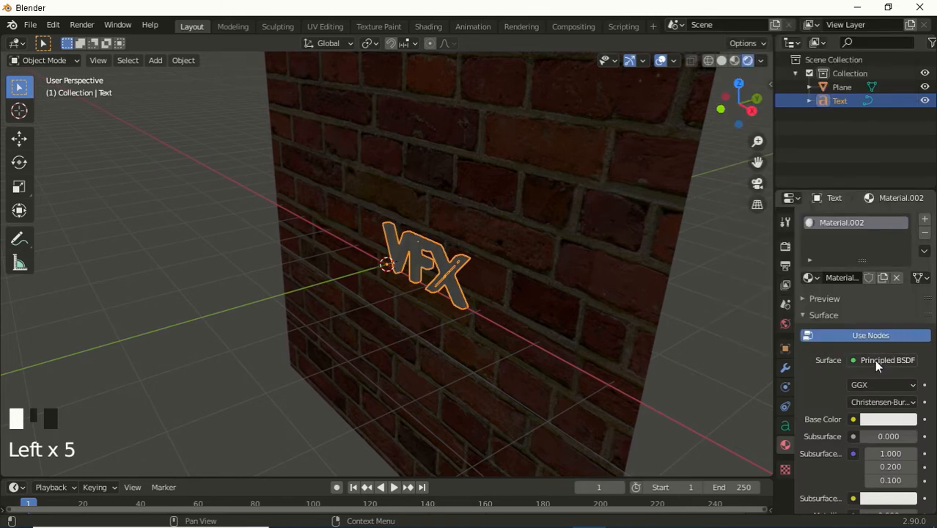
click(876, 361)
click(746, 87)
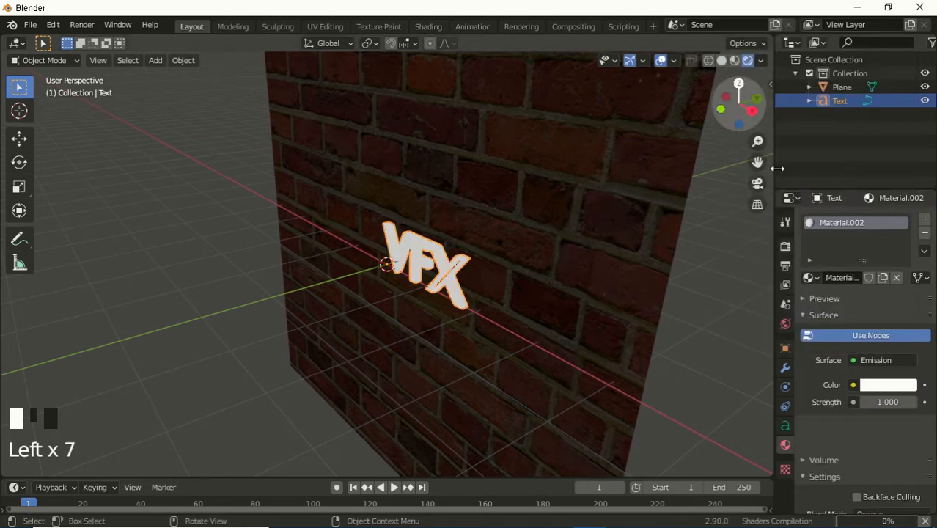
- Set the text's emission color to magenta (hue 0.852, saturation 0.800) and its strength to 10
click(886, 385)
click(884, 384)
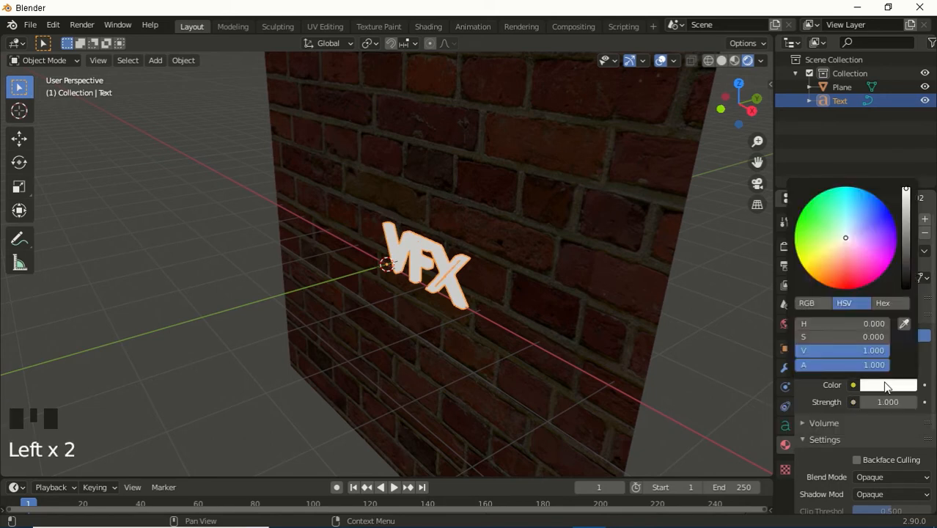
mouse_move(859, 243)
mouse_down()
mouse_move(880, 247)
mouse_move(879, 263)
mouse_up()
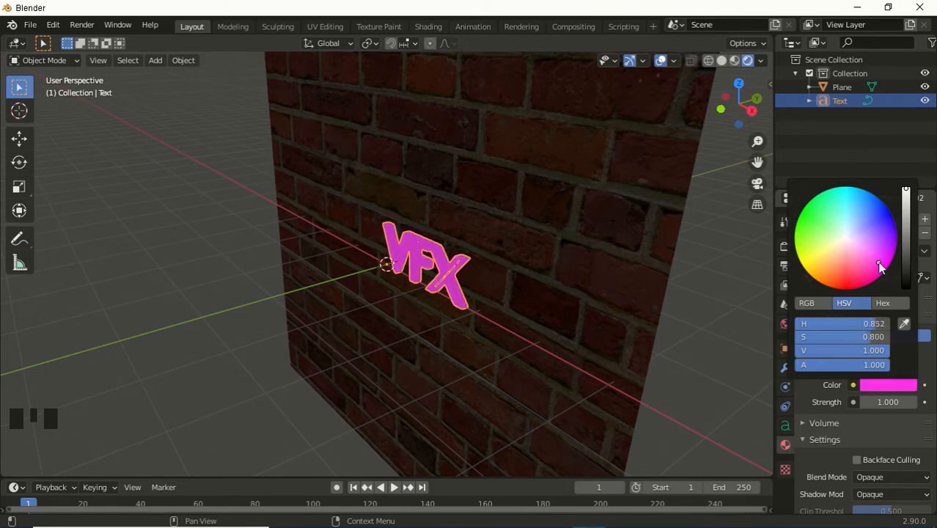
double_click(888, 402)
text(10)
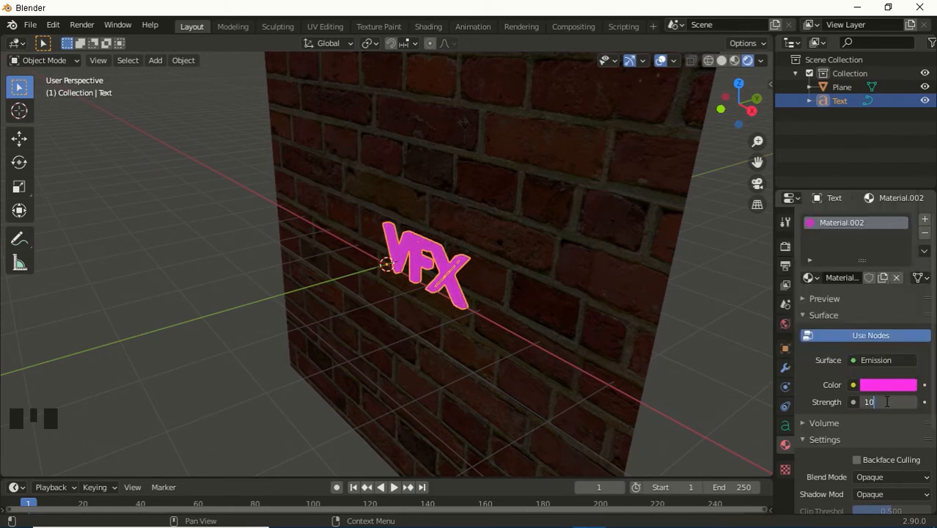
key(Return)
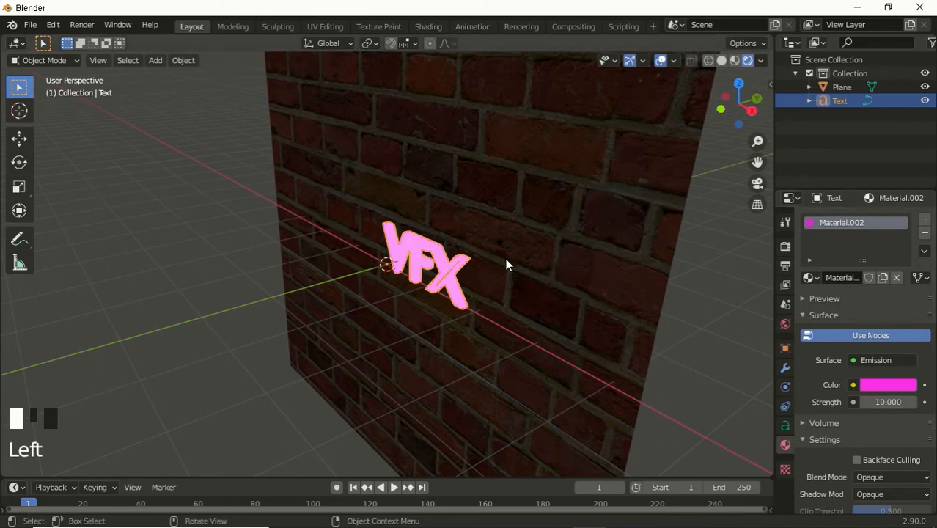
- Deselect the text by selecting the wall plane, and enable Bloom in the Eevee render settings
click(455, 288)
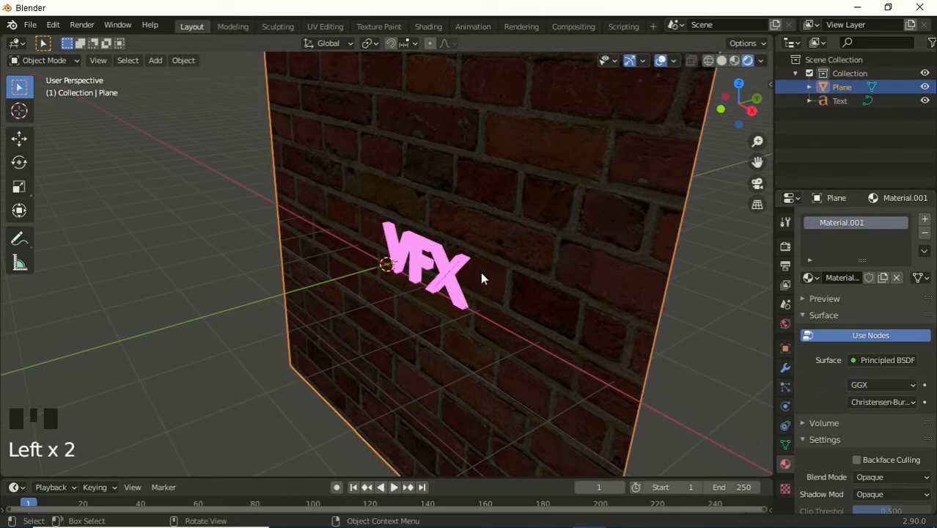
scroll(481, 271, up, 5)
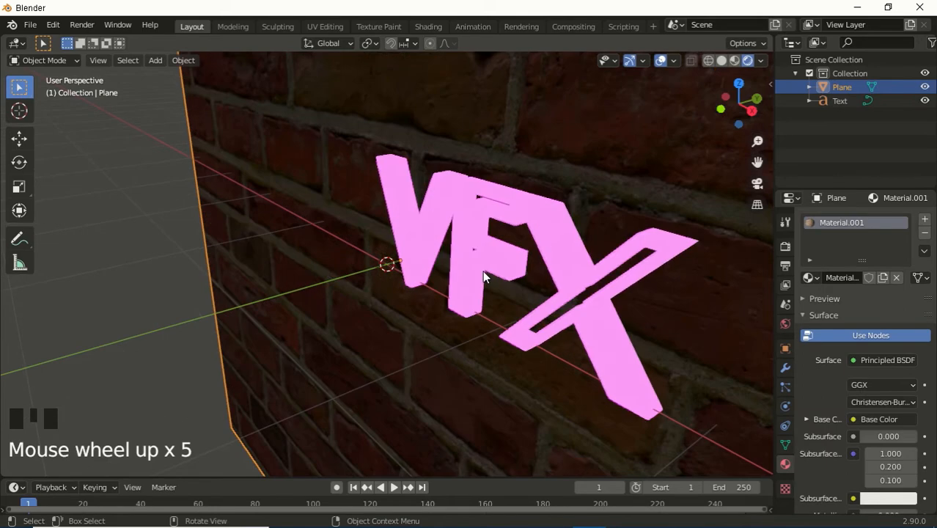
scroll(483, 272, down, 3)
scroll(488, 279, down, 1)
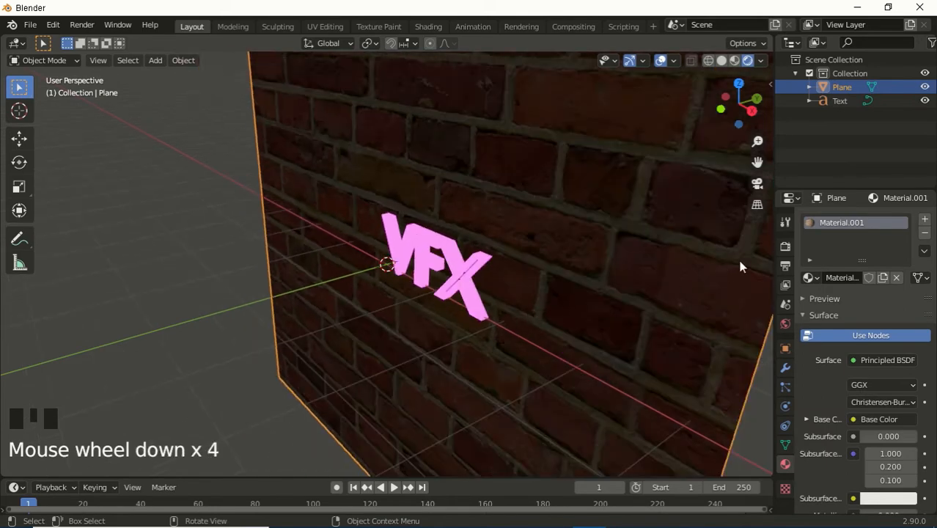
click(786, 247)
click(813, 329)
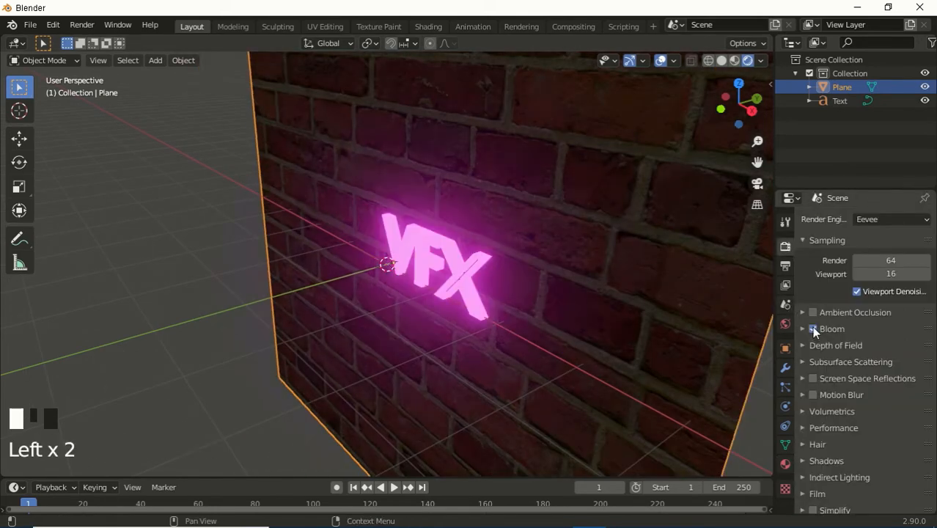
scroll(488, 249, down, 3)
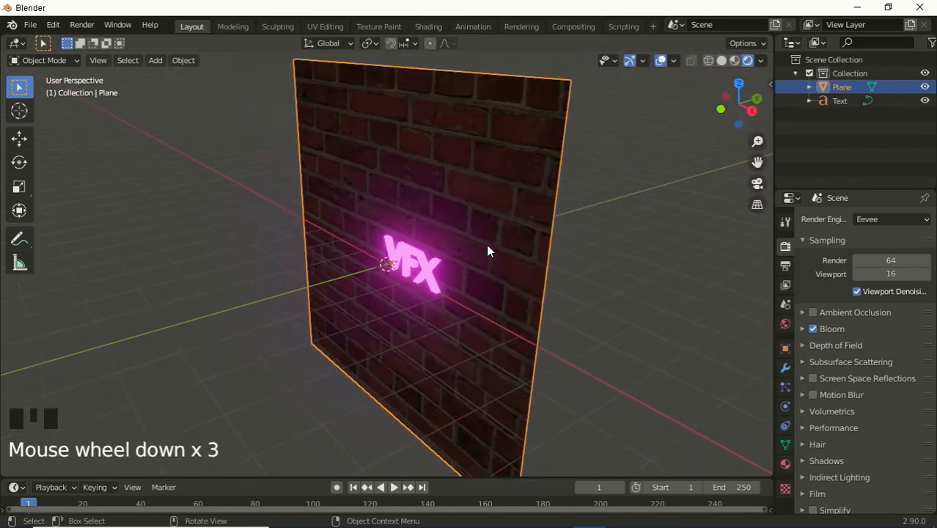
- Enable Ambient Occlusion in the Eevee render settings
scroll(488, 250, up, 2)
scroll(489, 246, down, 1)
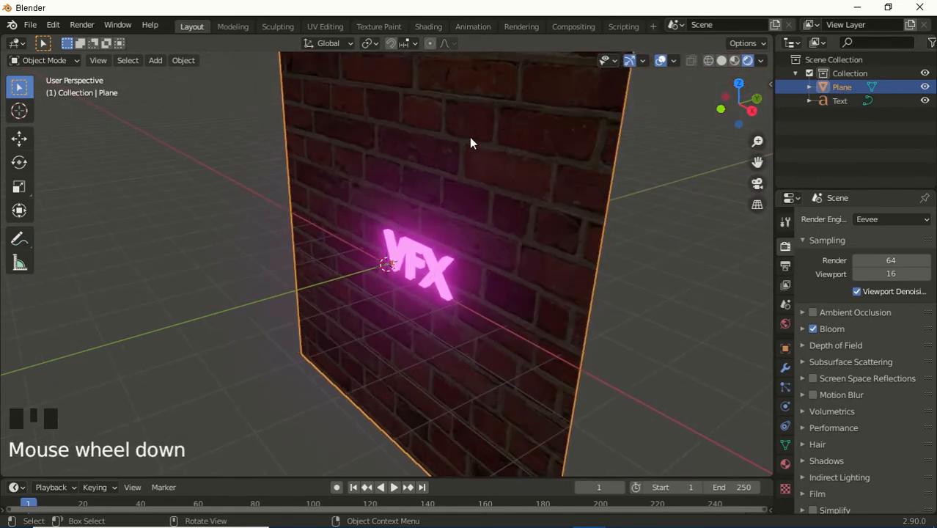
double_click(480, 284)
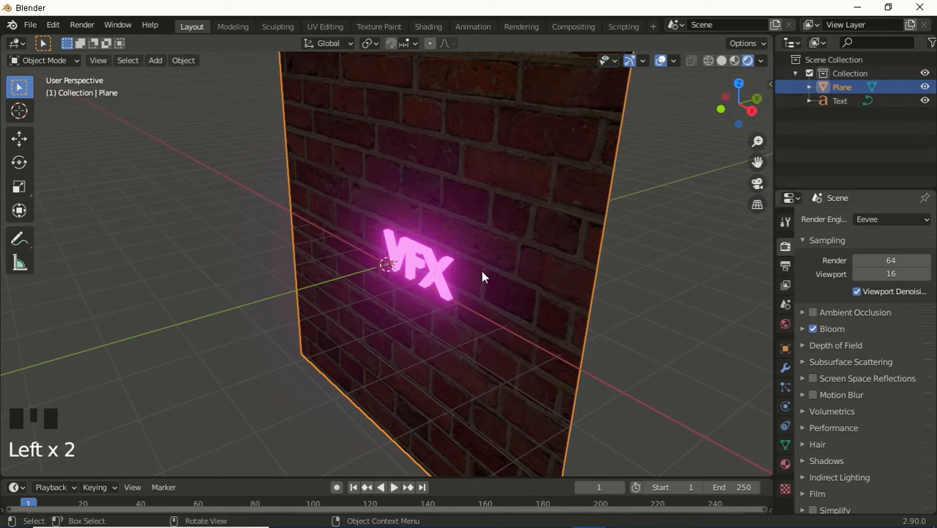
click(813, 314)
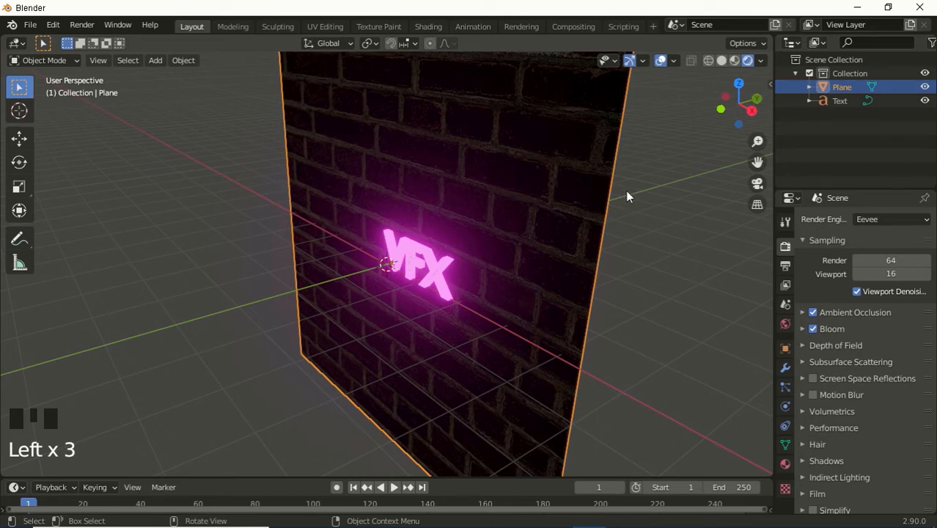
- Try the Cycles render engine on the scene and switch back to Eevee
click(878, 220)
click(882, 266)
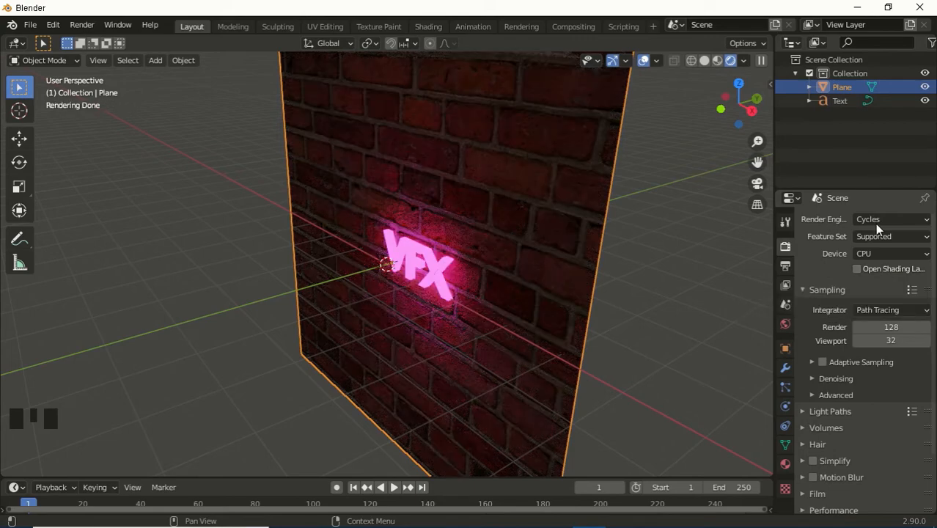
click(878, 223)
click(882, 235)
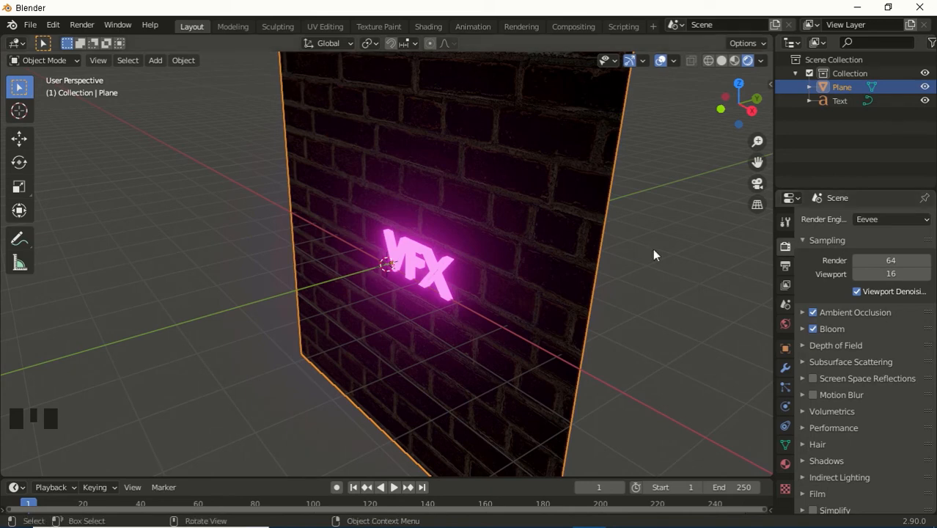
- Add a point light in front view and move it to the middle of the VFX text
key(KP_1)
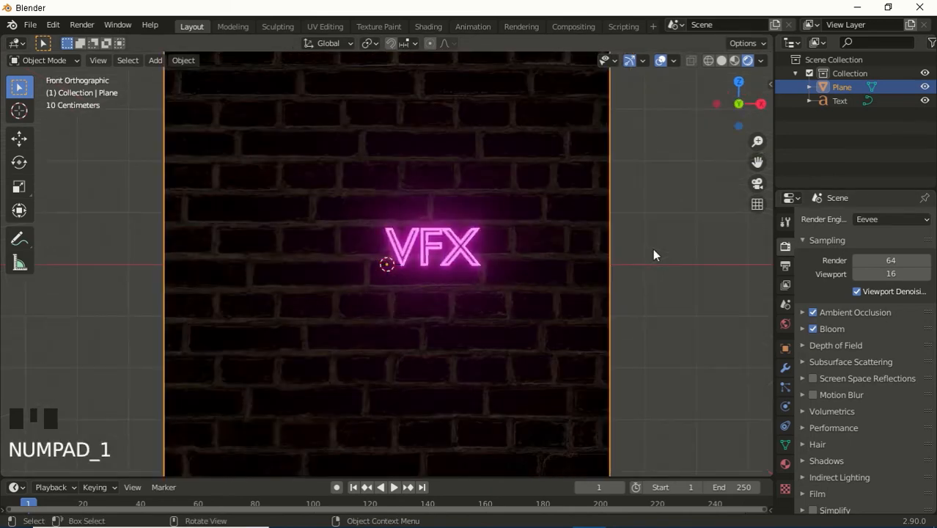
key(shift+a)
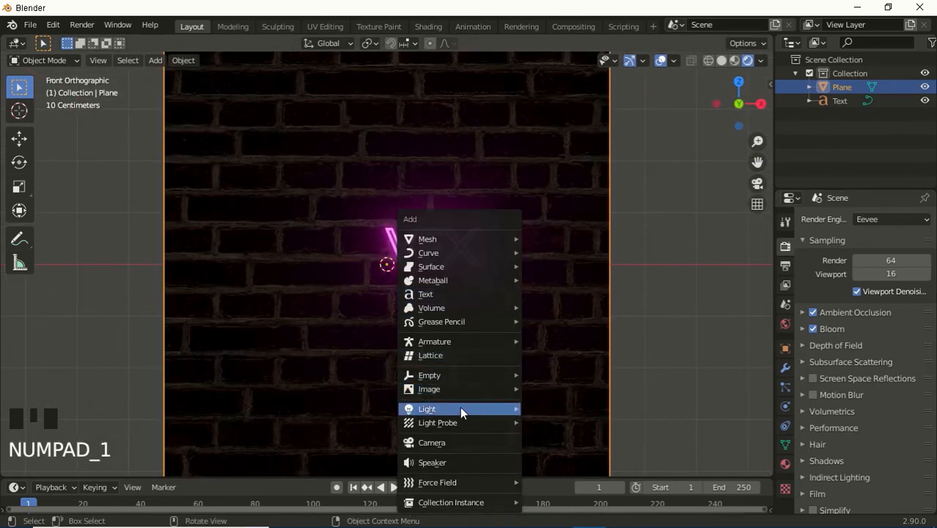
mouse_move(460, 408)
click(538, 417)
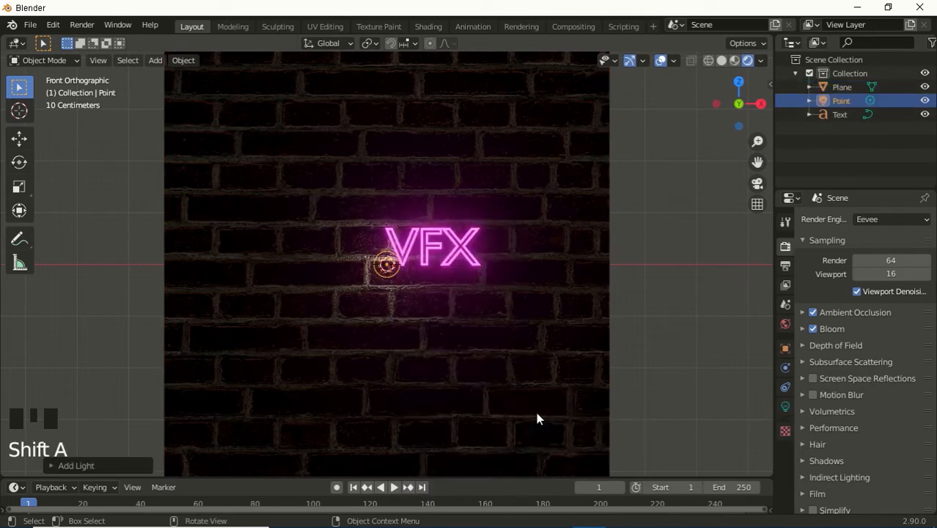
key(g)
key(g)
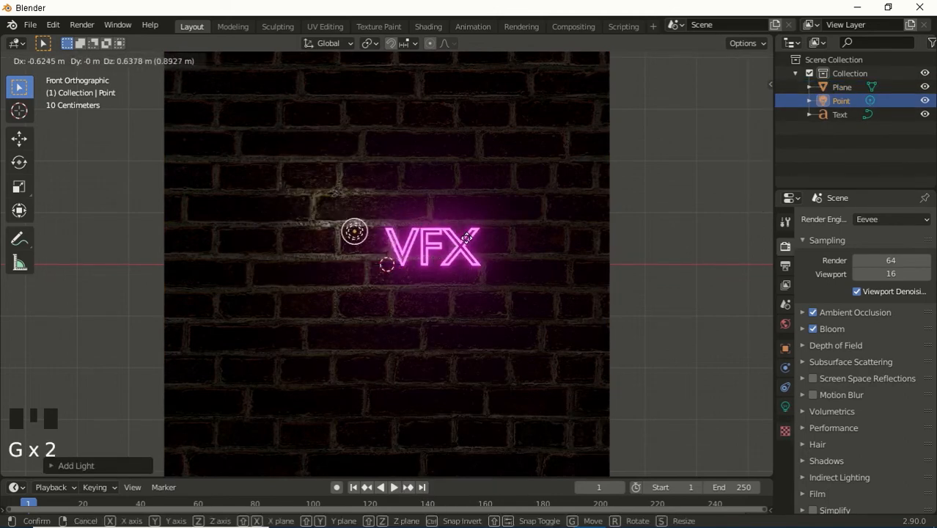
click(517, 275)
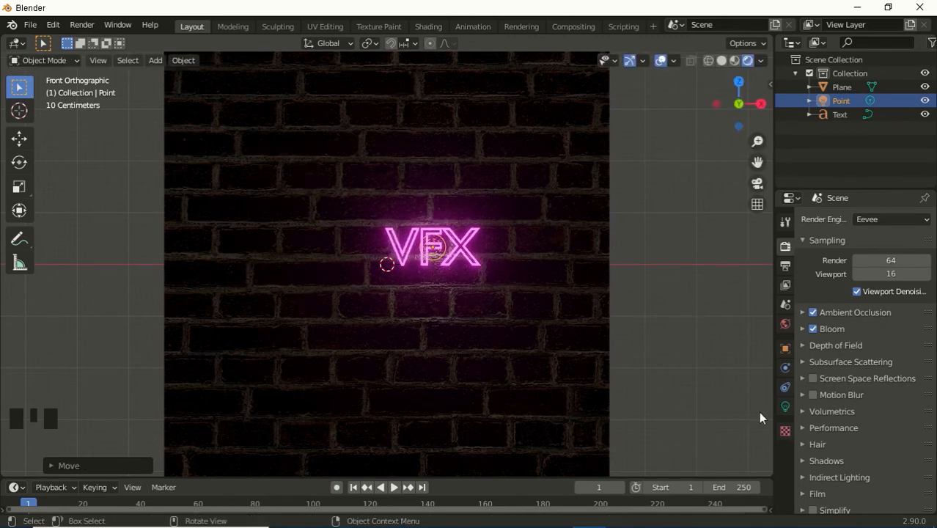
- Set the point light's color to magenta (hue 0.861, saturation 0.662) and its power to 100 W
click(785, 406)
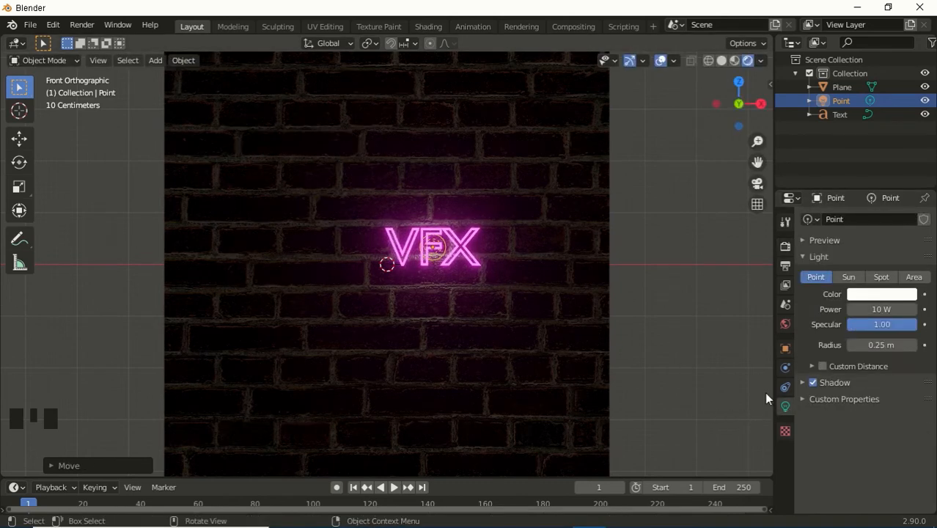
click(881, 294)
click(873, 179)
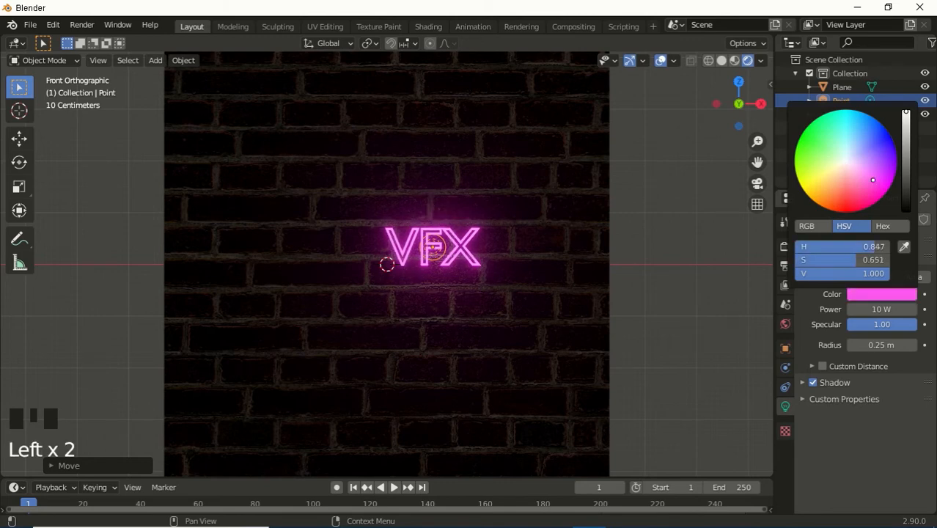
drag(873, 180, 871, 183)
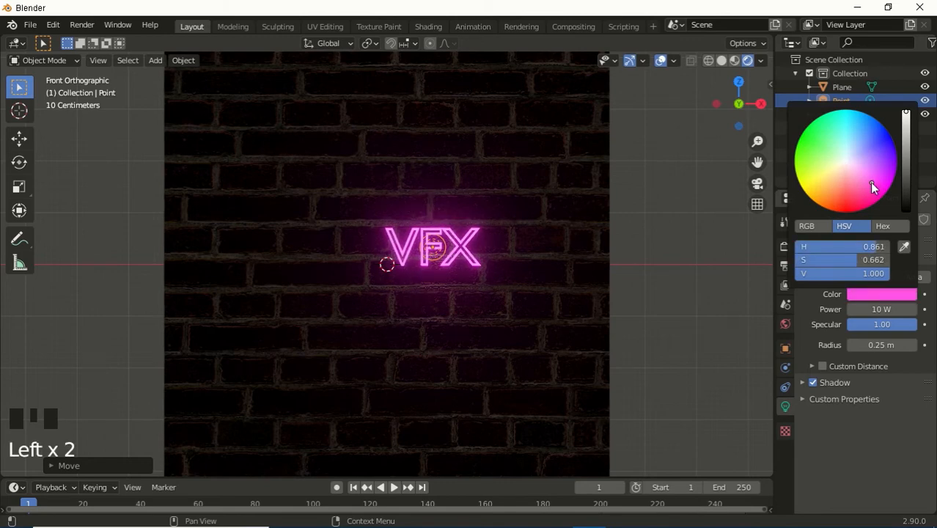
click(879, 310)
text(100)
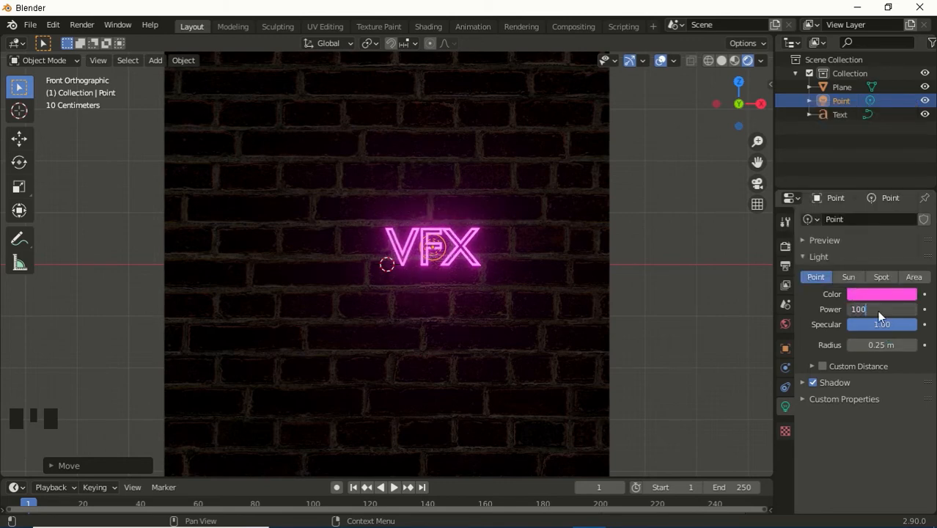
key(Return)
key(KP_0)
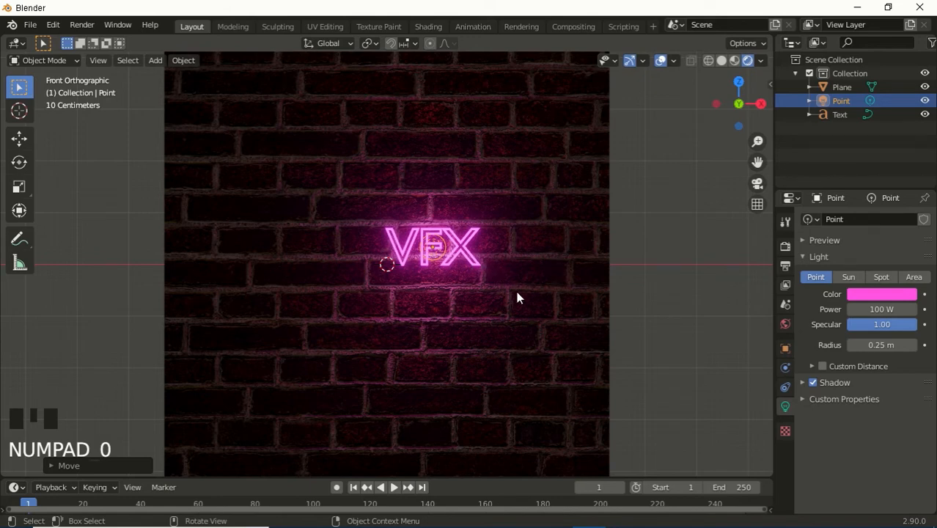
click(478, 261)
key(s)
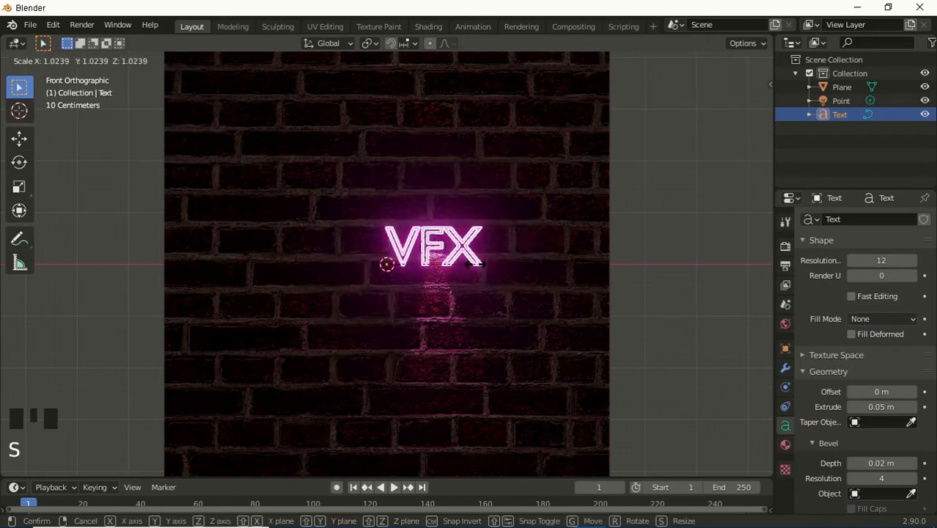
key(Escape)
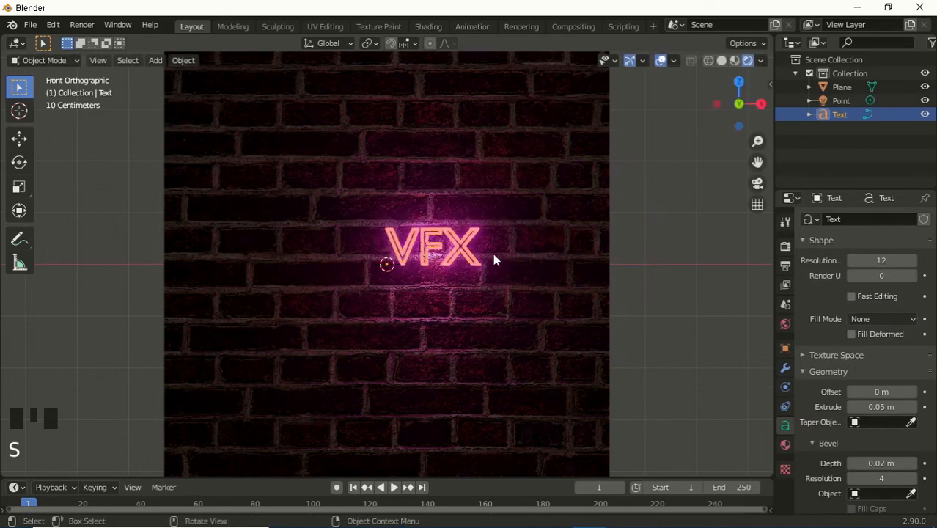
- Open the brick wall plane in the UV Editing workspace and show brick_4_diff_4k.jpg behind its UVs
click(517, 170)
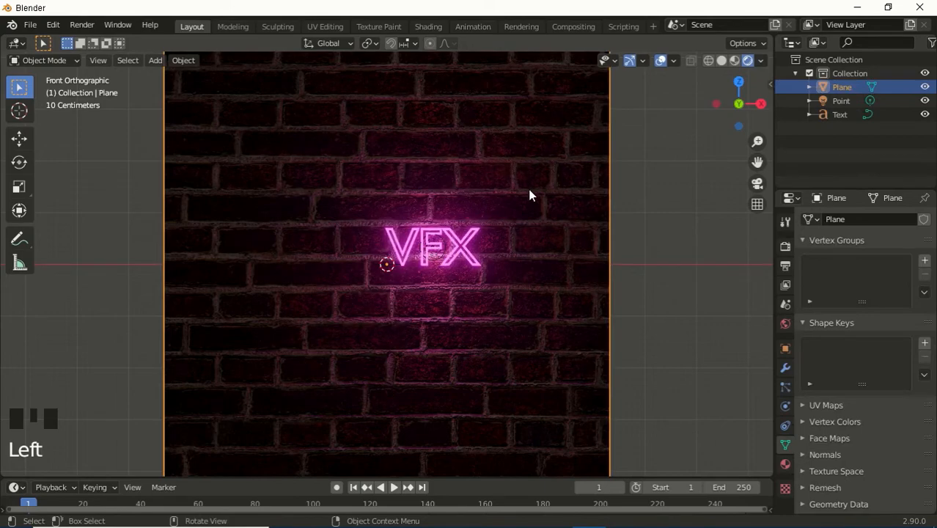
click(326, 27)
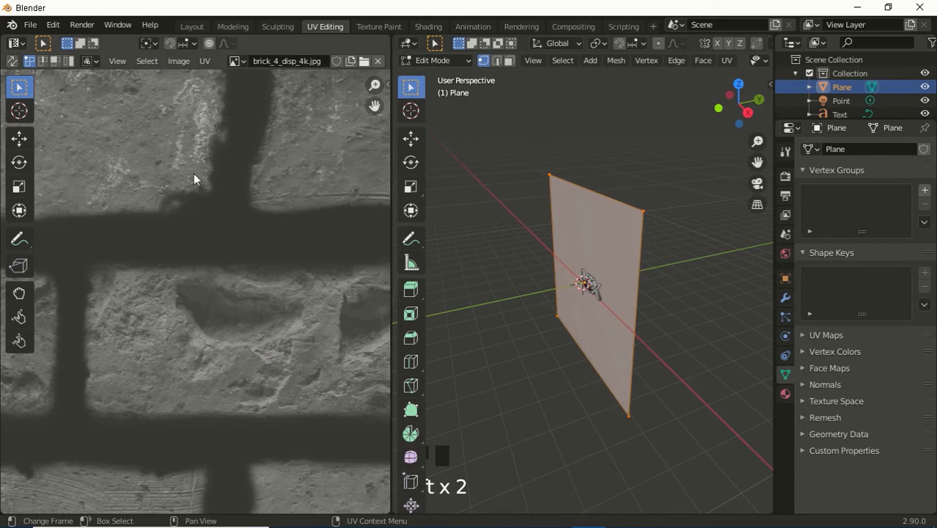
click(236, 65)
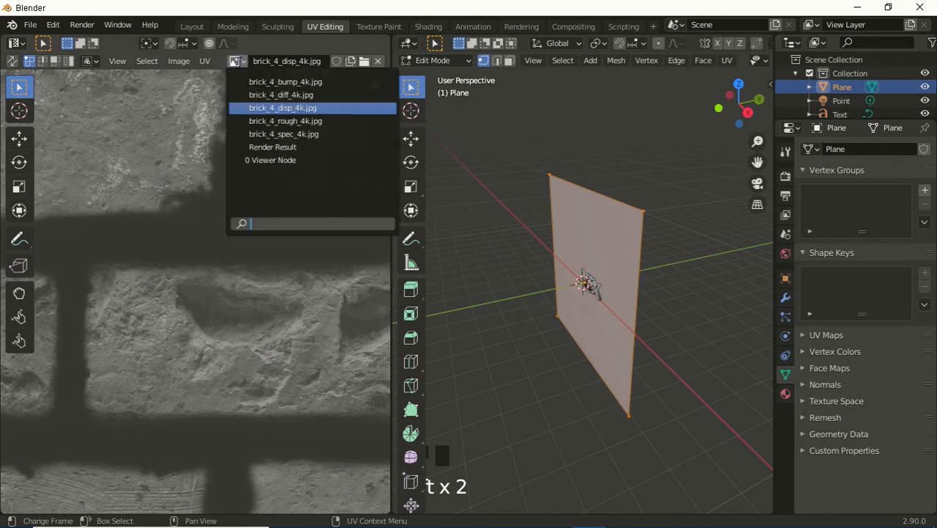
click(248, 96)
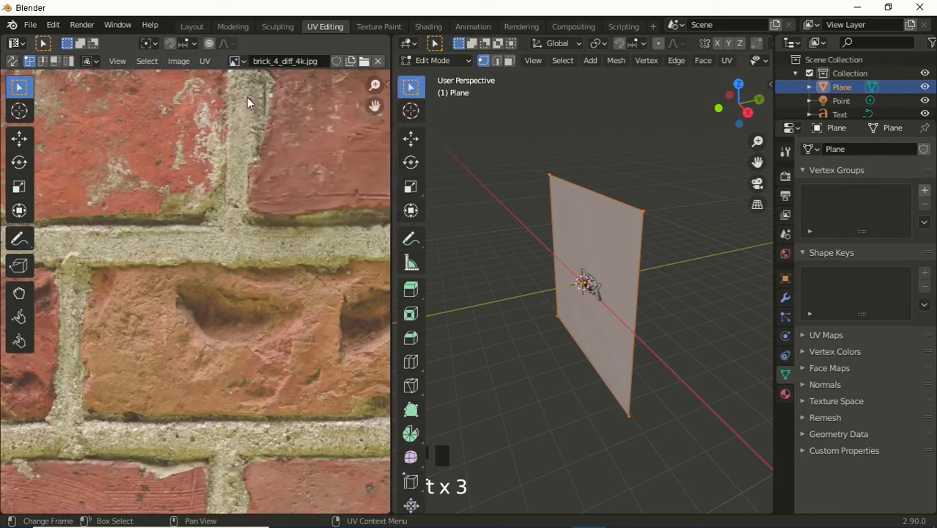
scroll(232, 139, down, 6)
scroll(234, 162, up, 1)
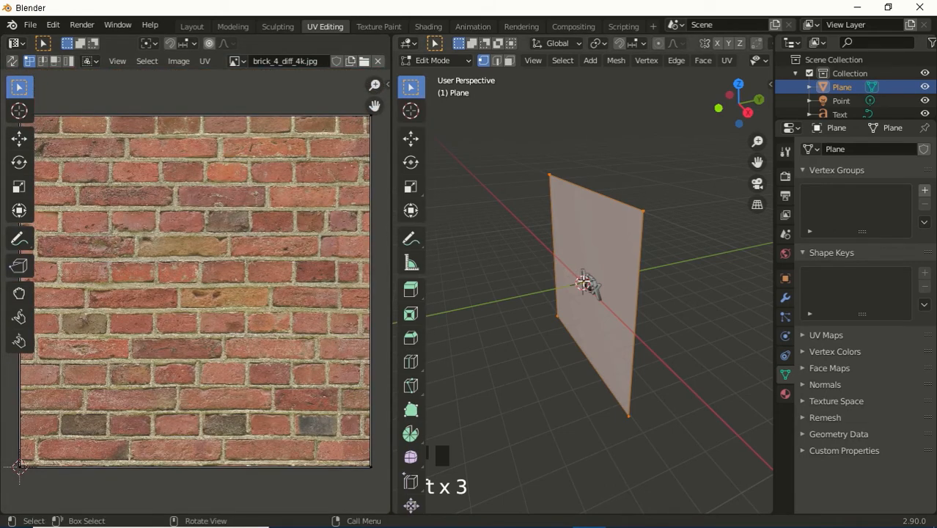
- Unwrap the wall plane with Project From View in front view, using Material Preview shading
key(KP_1)
key(KP_1)
key(z)
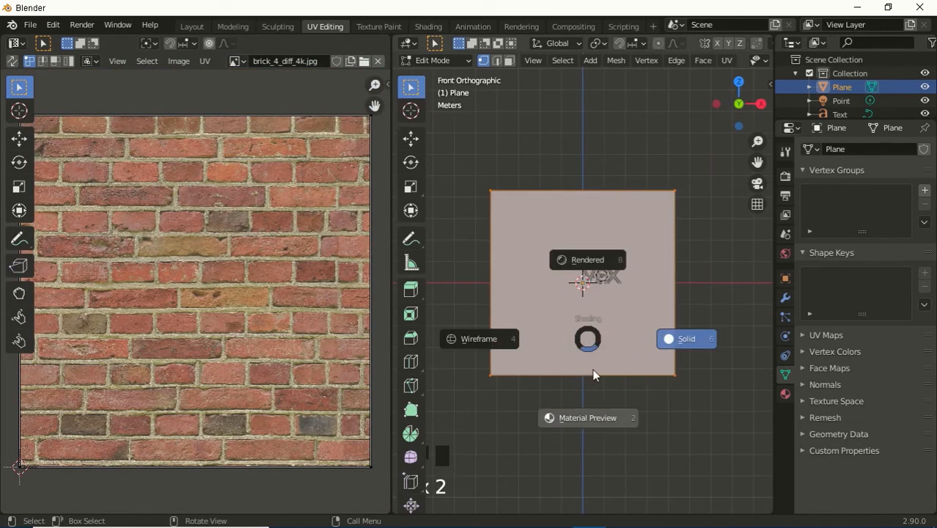
click(592, 421)
scroll(582, 350, up, 1)
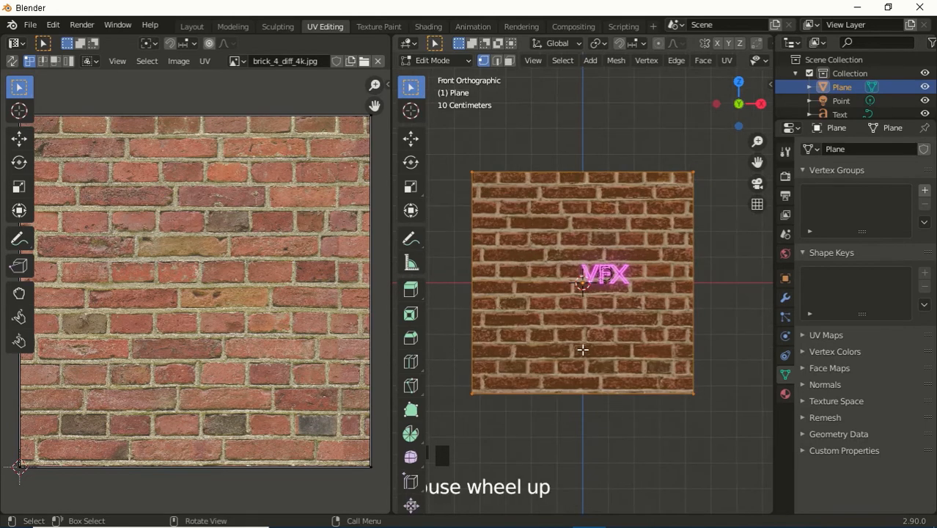
scroll(582, 350, up, 1)
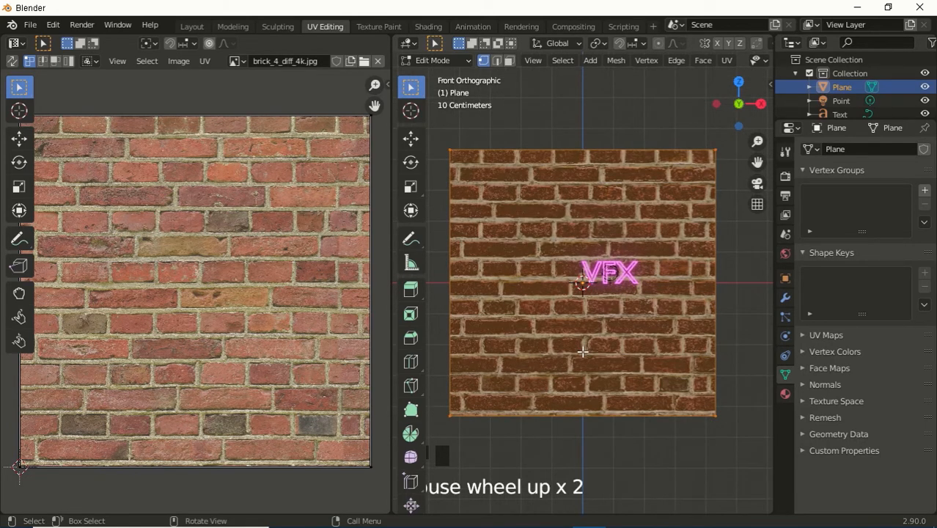
key(u)
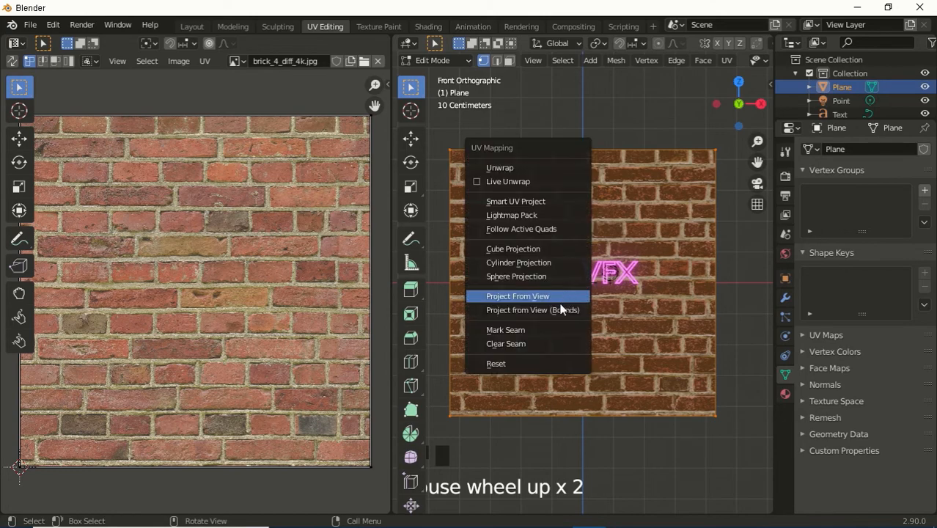
click(546, 296)
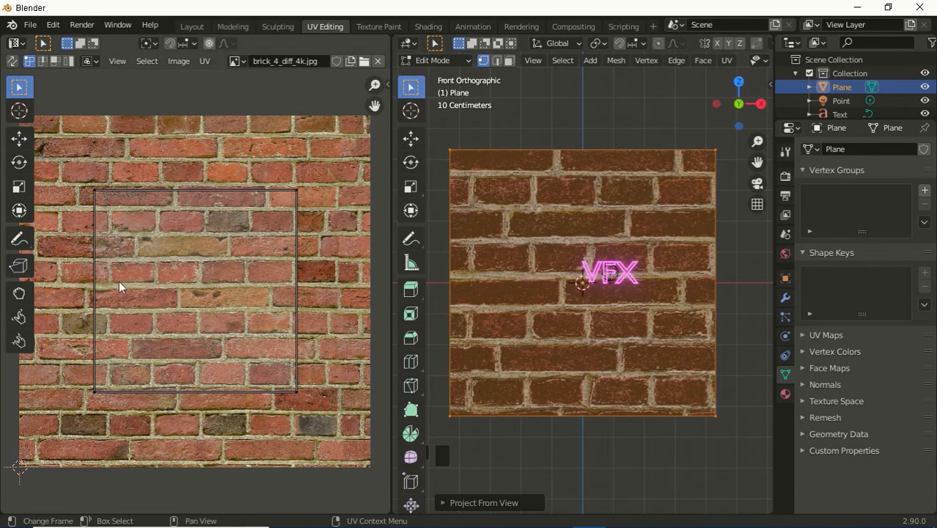
- Scale all of the wall's UVs up about 4.3 times for smaller bricks and return to the Layout workspace
key(a)
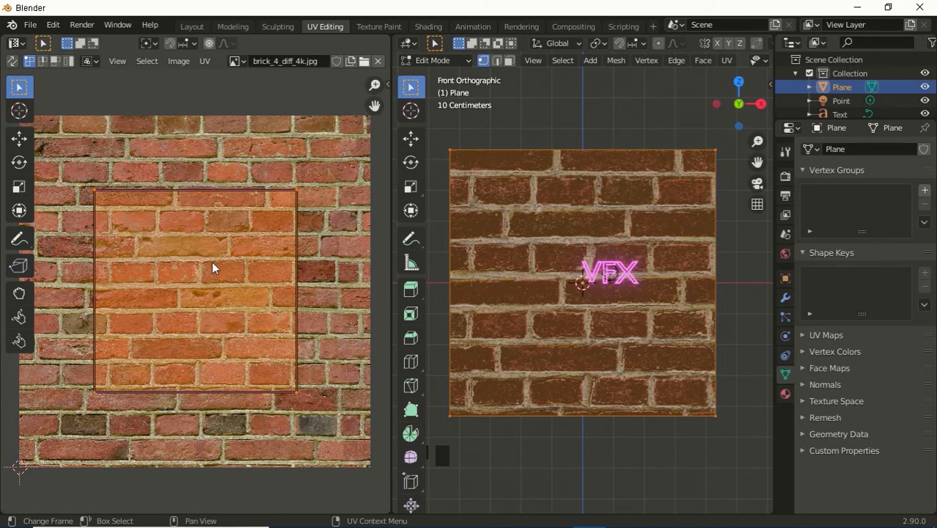
key(s)
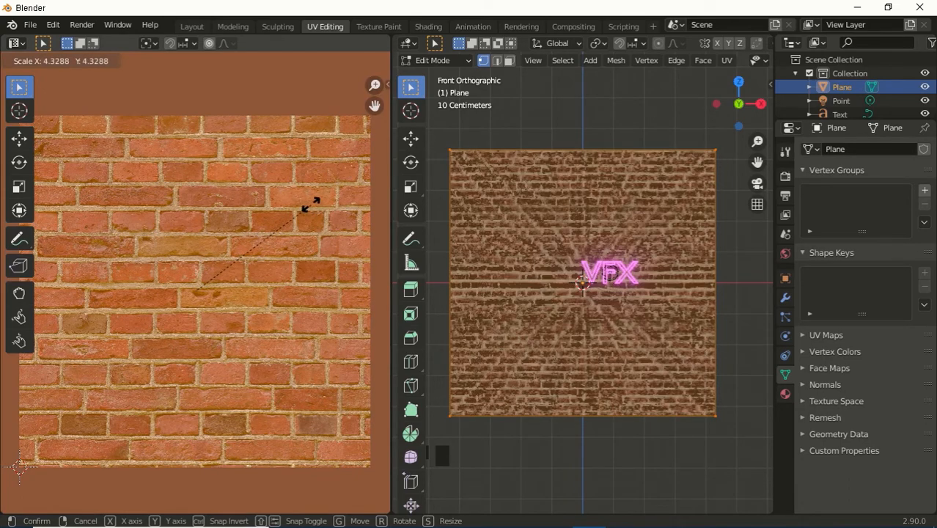
click(314, 204)
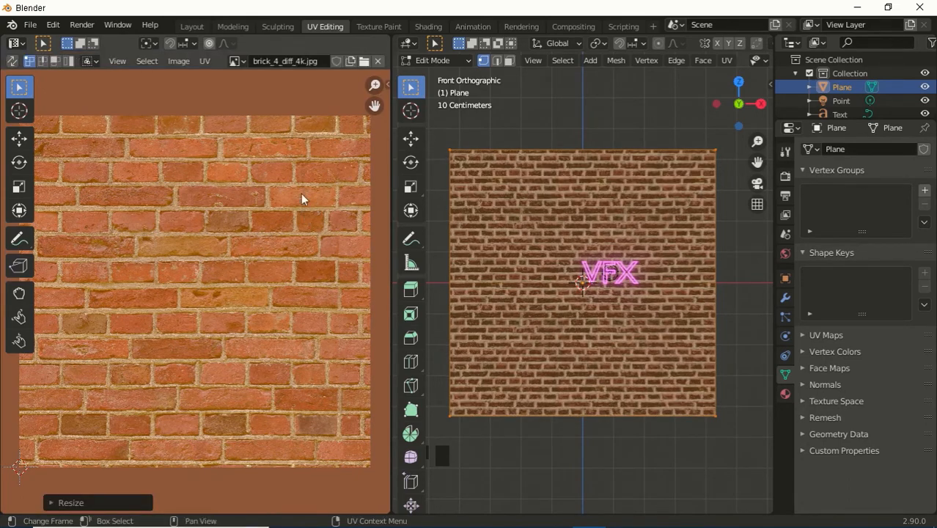
click(195, 25)
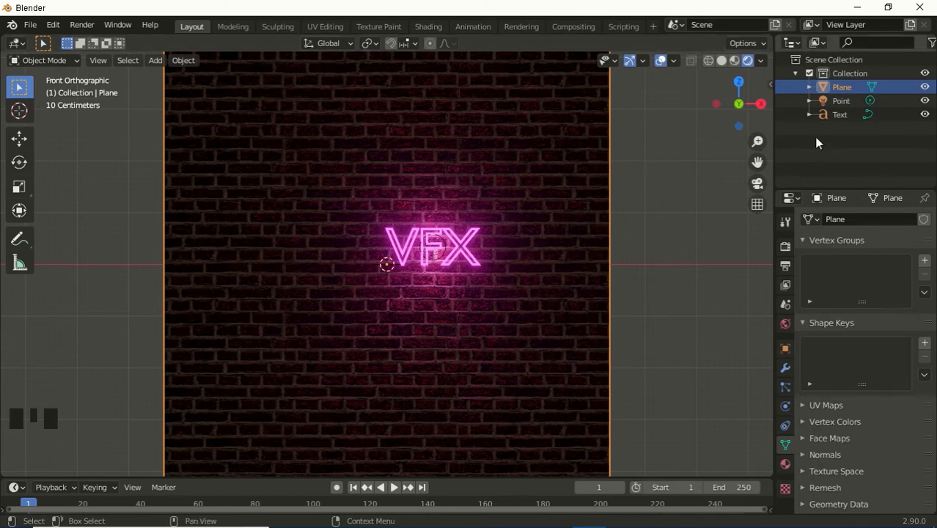
- Duplicate the point light and VFX text together along the X axis, placing the copies just left of the original text
click(848, 100)
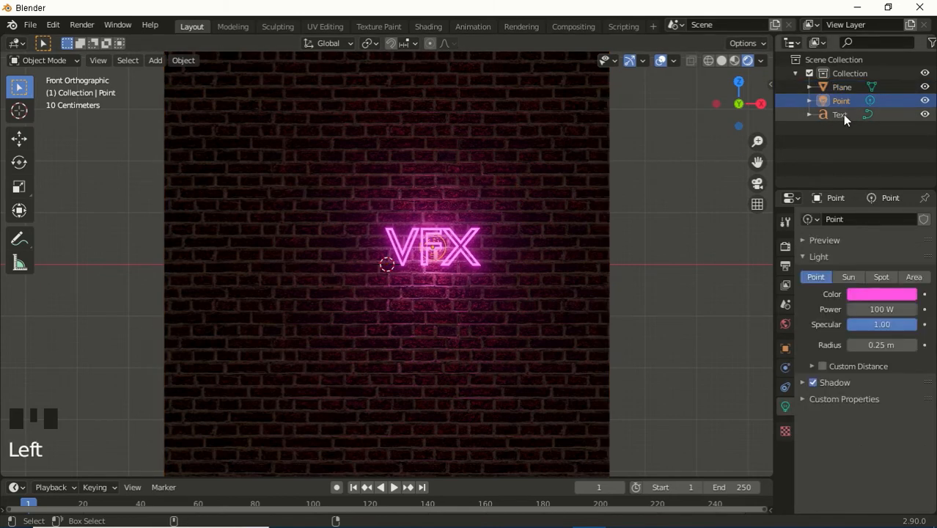
ctrl+click(840, 115)
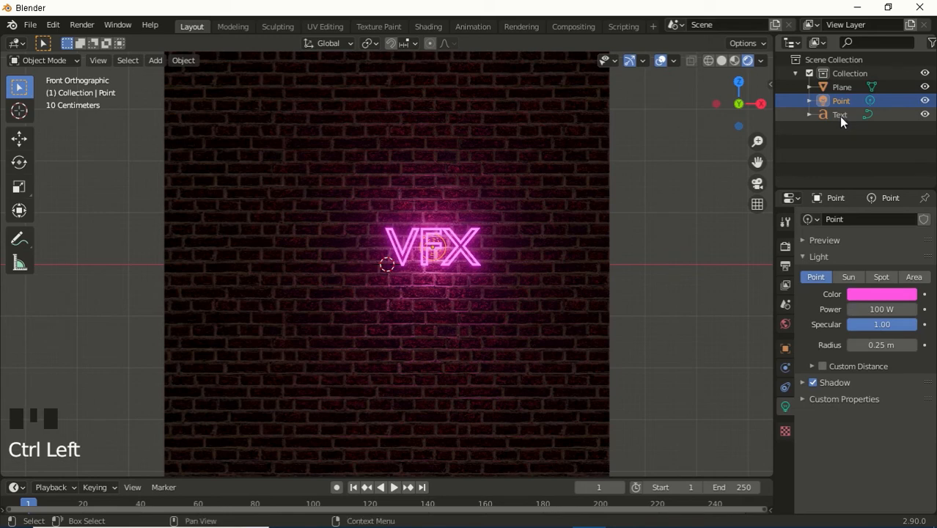
ctrl+click(841, 116)
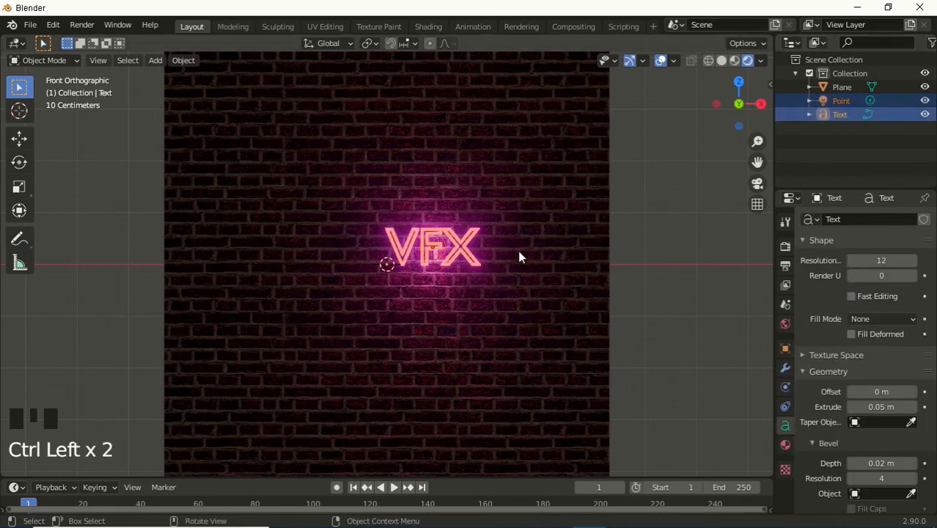
key(shift+d)
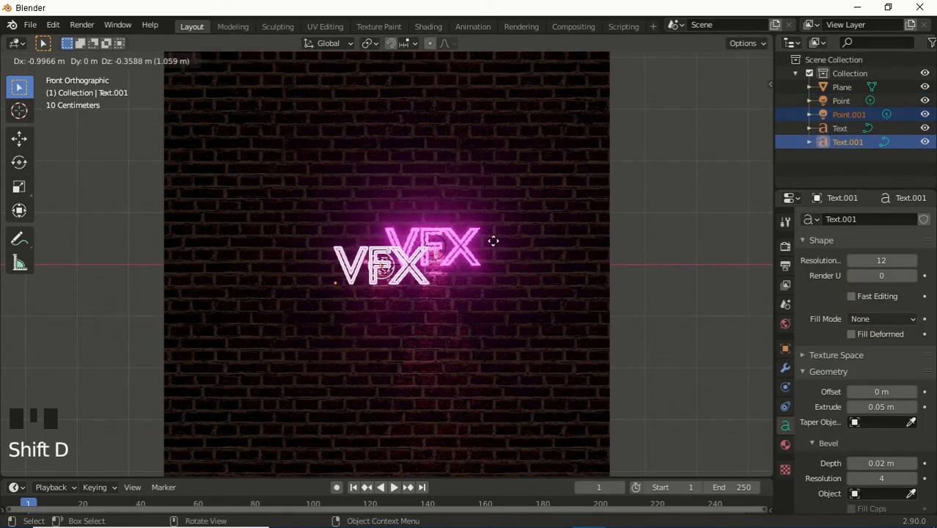
key(x)
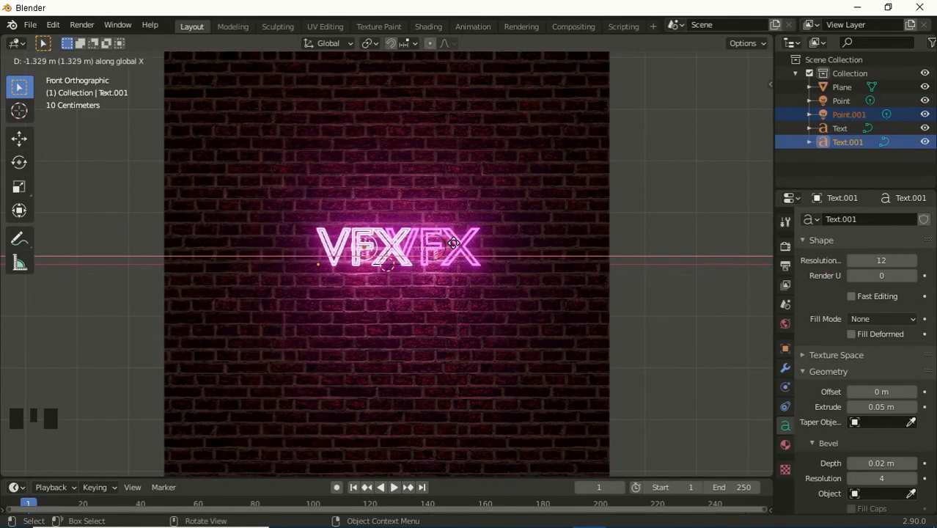
click(416, 222)
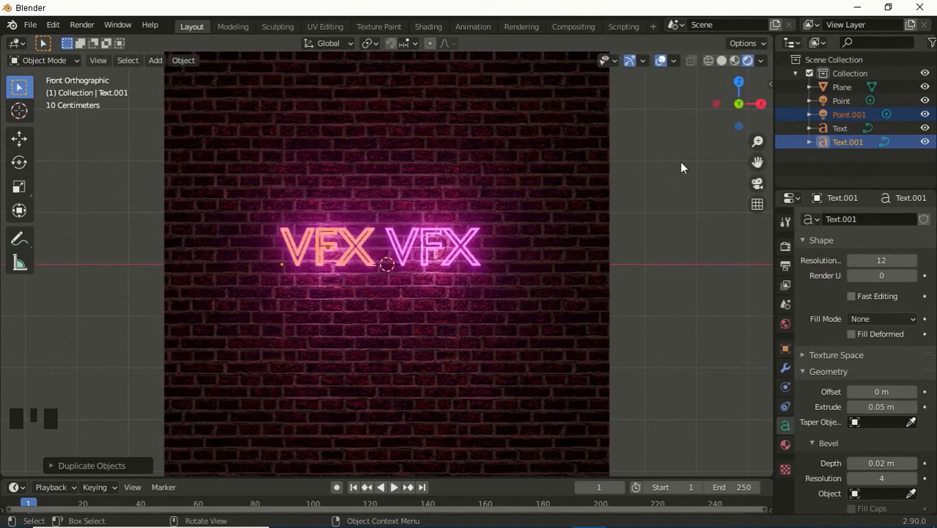
- Replace the wording of the duplicated text object with "3D" and return to Object Mode
click(847, 142)
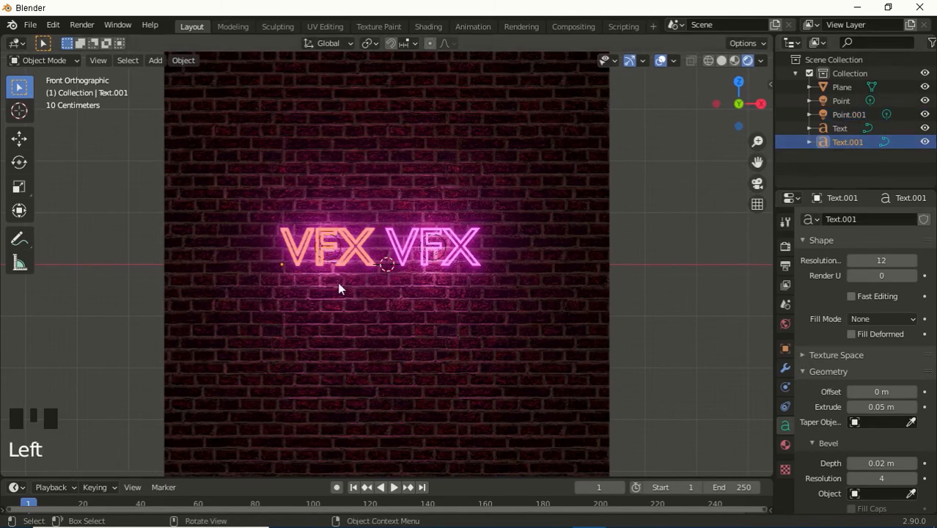
key(Tab)
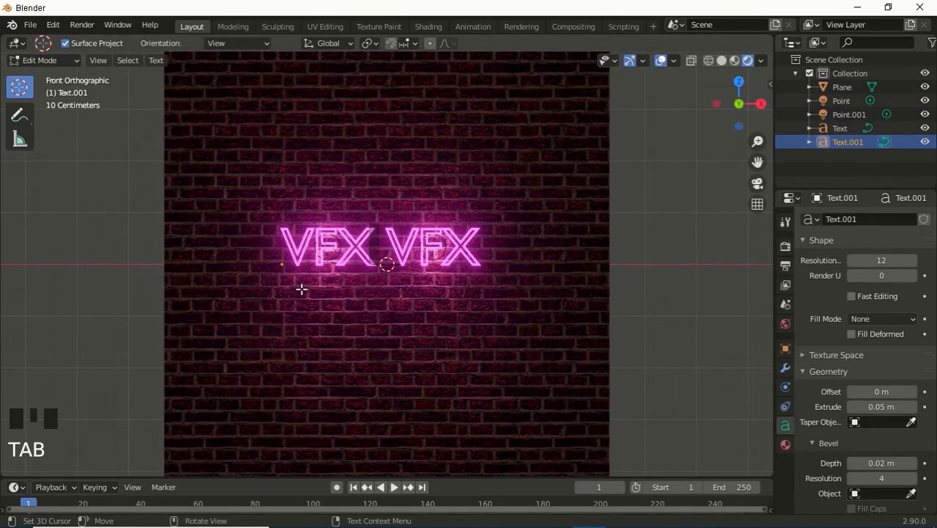
key(BackSpace)
key(BackSpace)
key(BackSpace)
key(BackSpace)
key(BackSpace)
key(BackSpace)
text(3D)
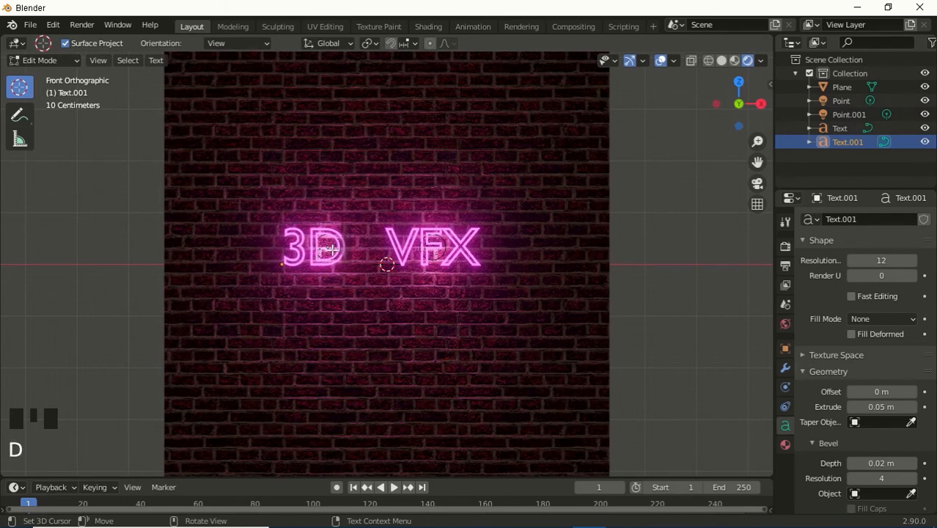
key(Tab)
key(Tab)
key(Tab)
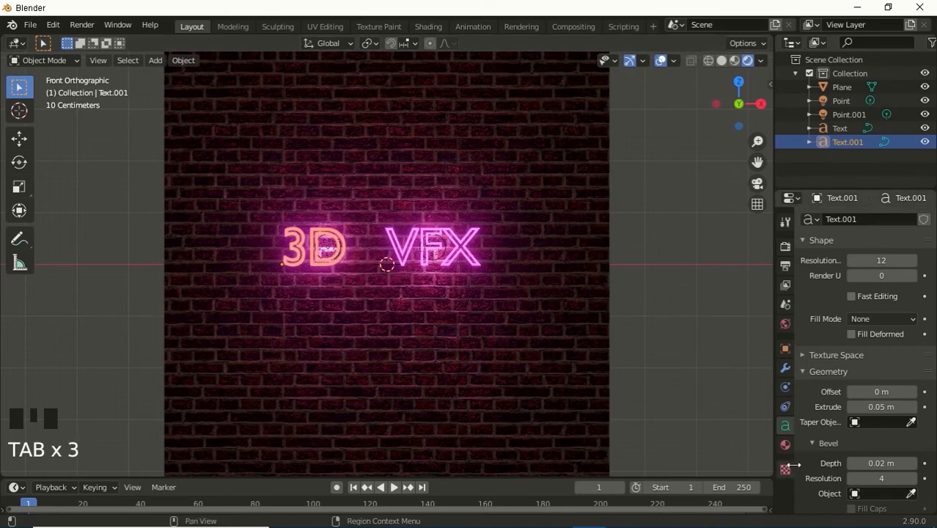
- Try changing the emission color of the 3D text's shared material to blue, and undo the change
click(785, 444)
click(888, 390)
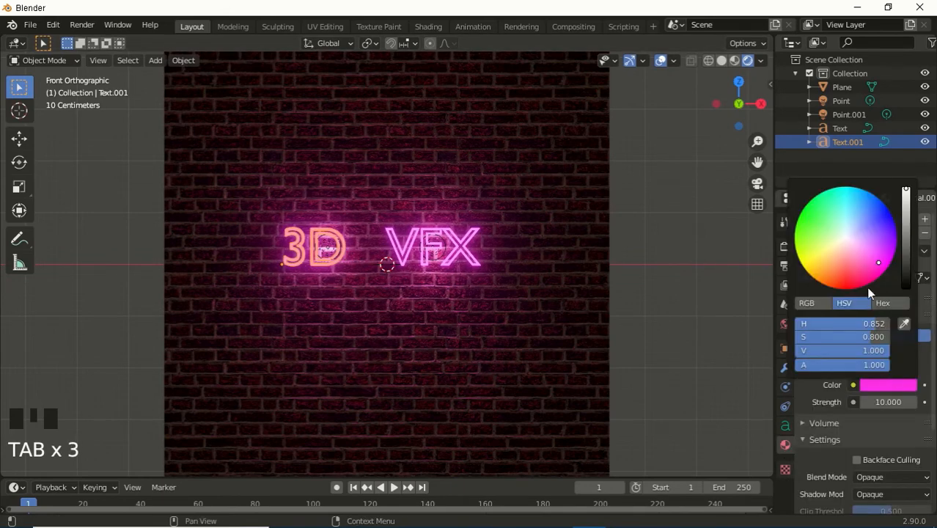
click(866, 193)
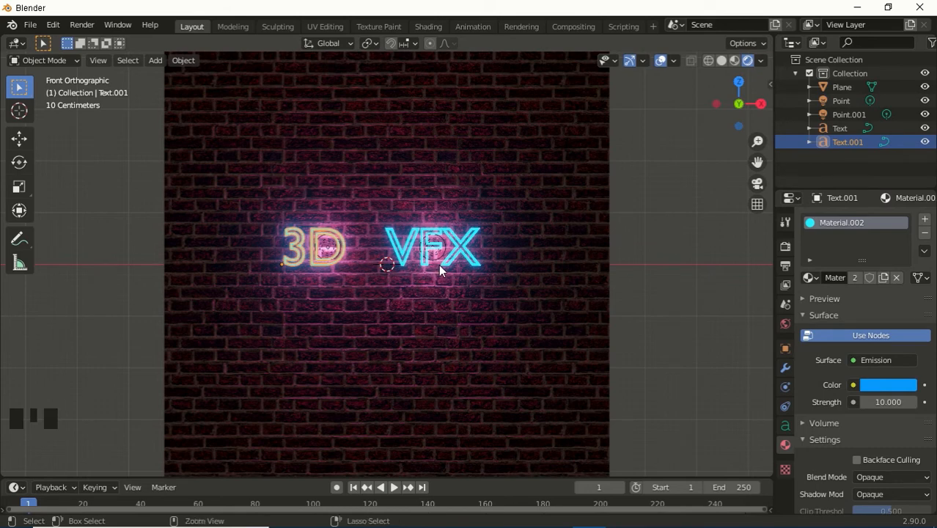
key(ctrl+z)
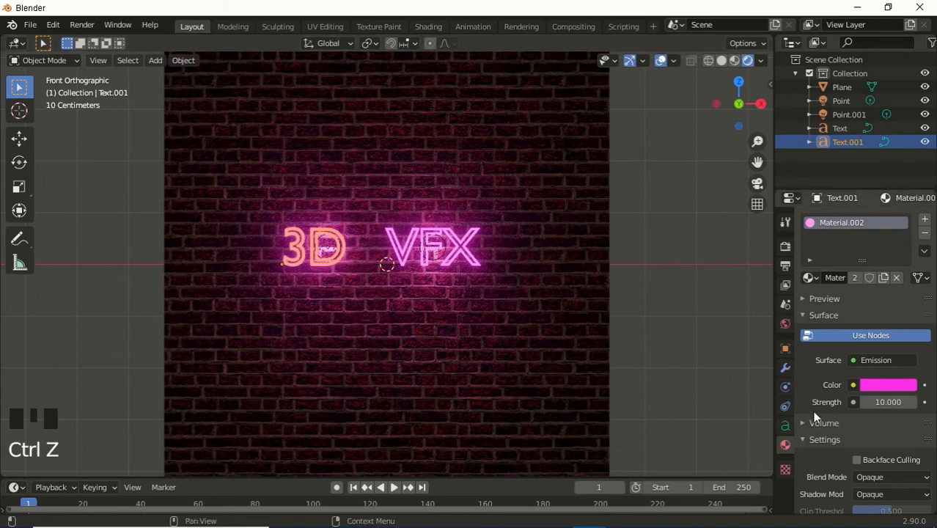
- Make the 3D text's material a separate copy and set its emission color to cyan (hue 0.515, saturation 0.965)
click(882, 278)
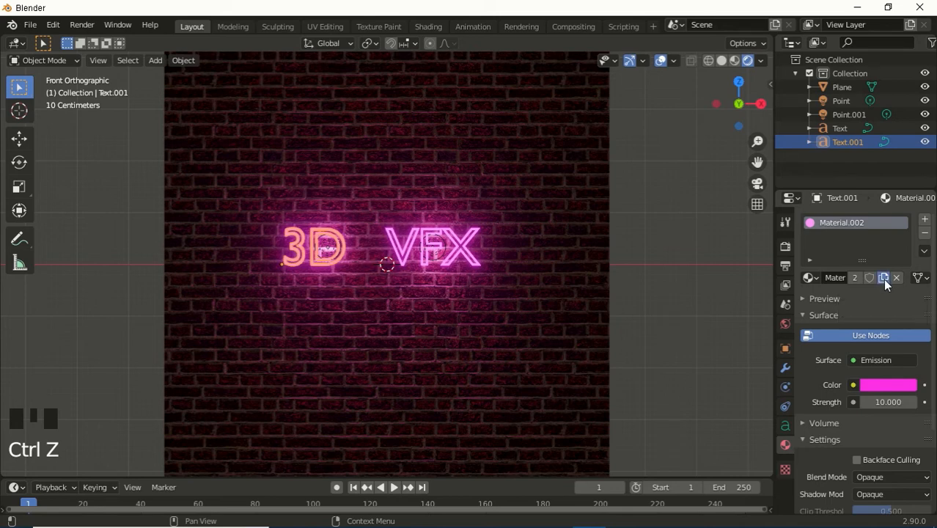
click(883, 382)
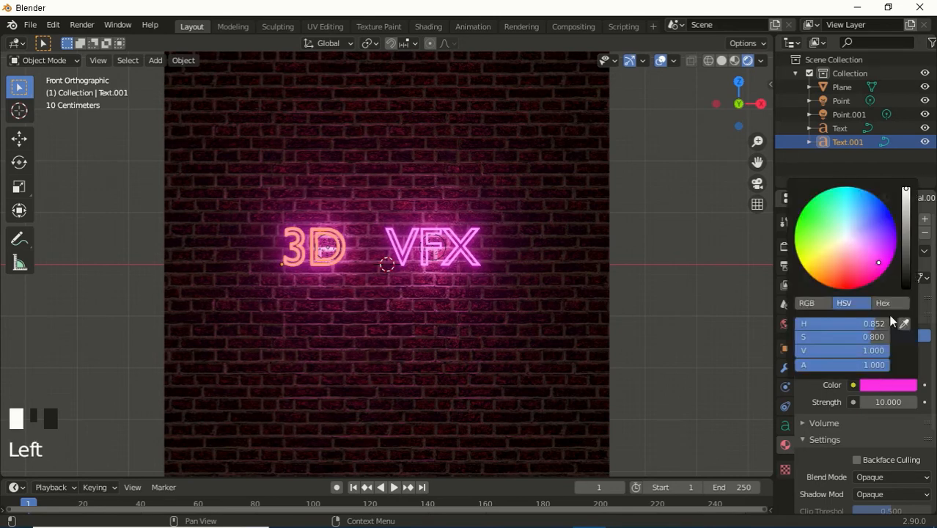
click(847, 218)
click(850, 193)
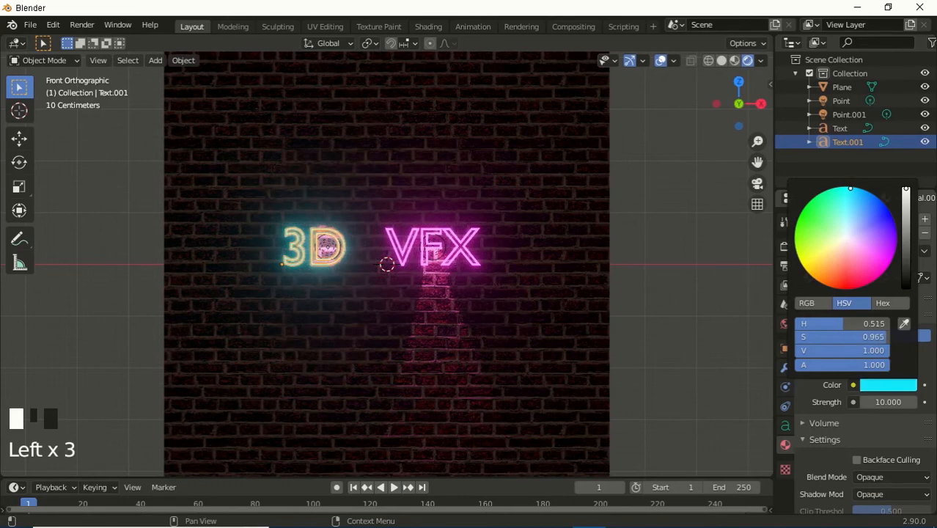
click(672, 243)
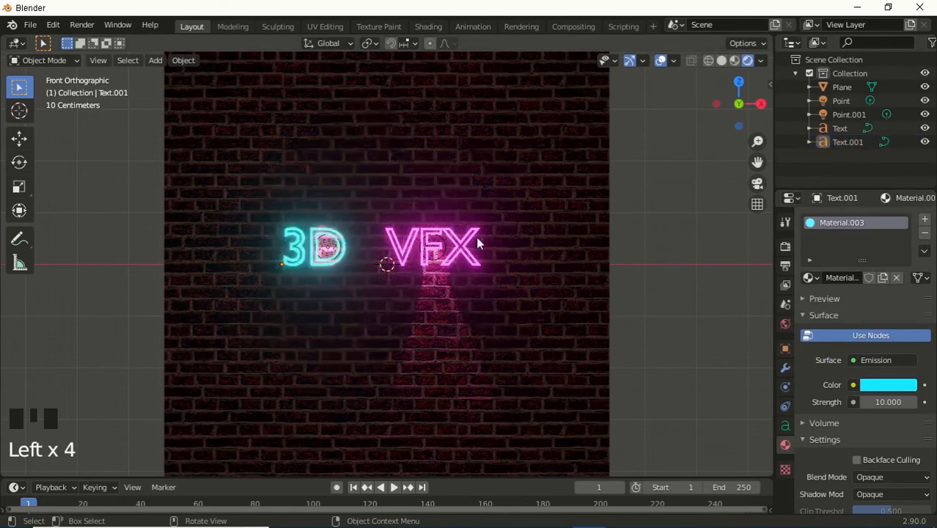
- Set the color of the duplicated point light, Point.001, to cyan blue to match the 3D text
click(843, 115)
click(886, 294)
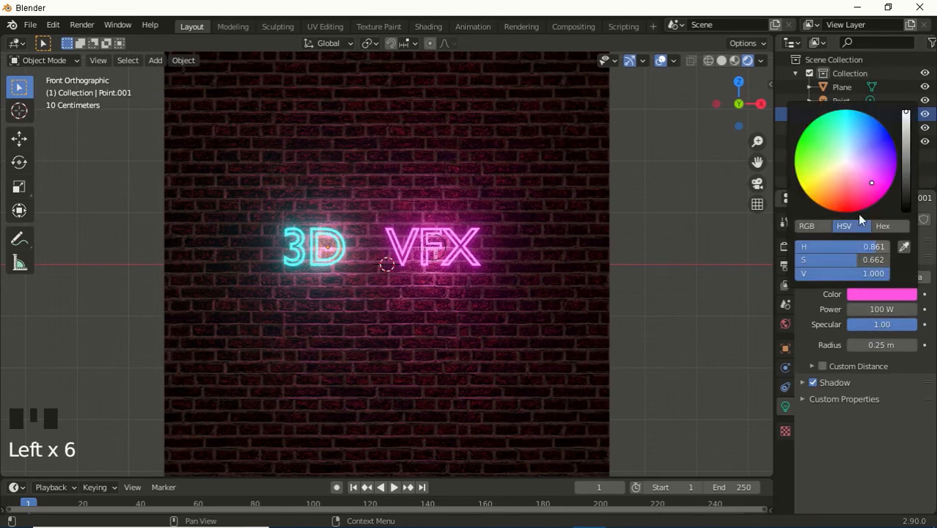
click(854, 112)
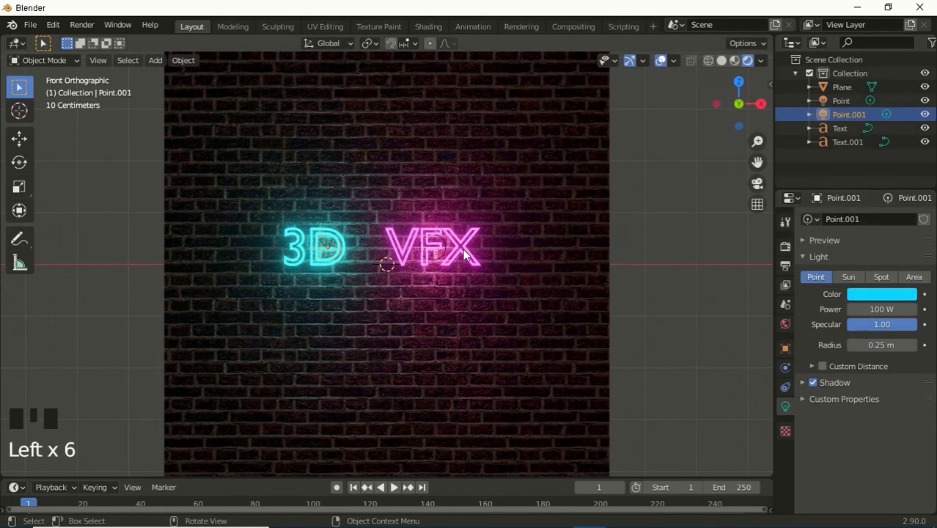
- Try to render the image, and add a camera to the scene
click(82, 25)
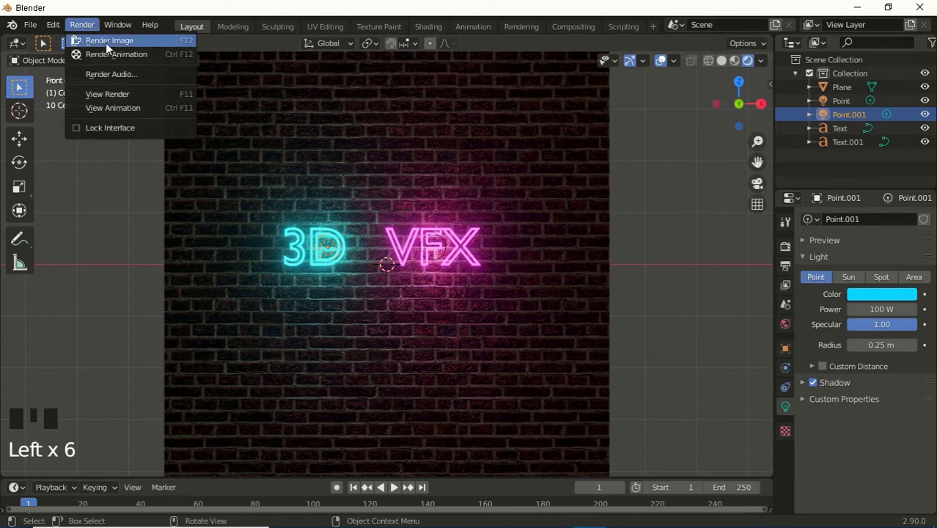
click(108, 43)
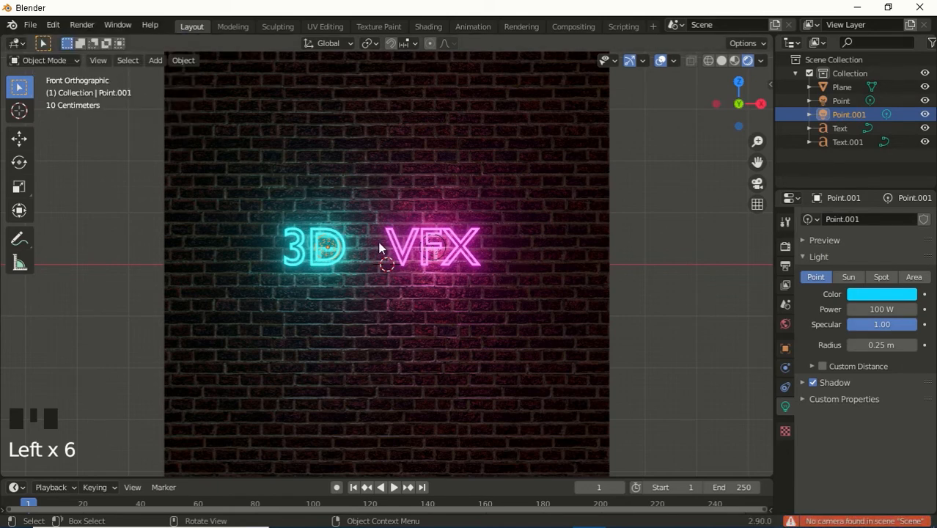
scroll(391, 268, down, 1)
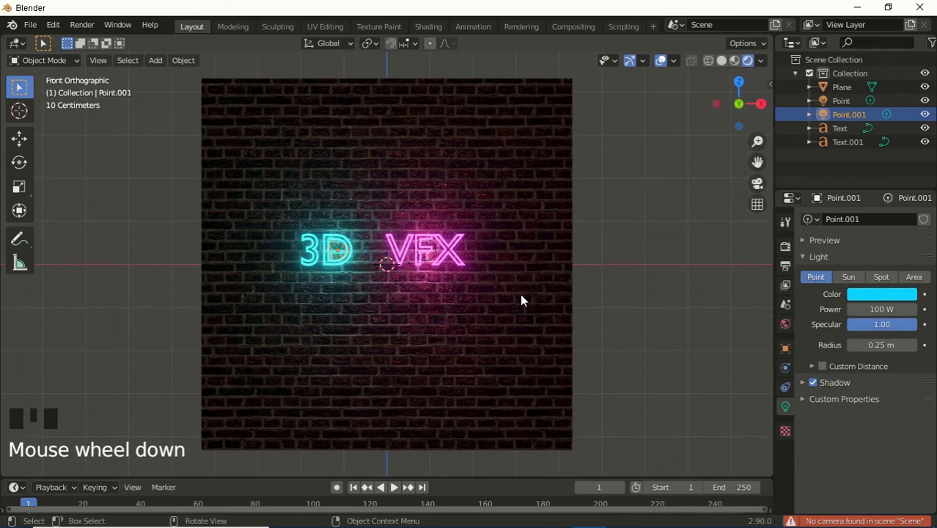
key(shift+a)
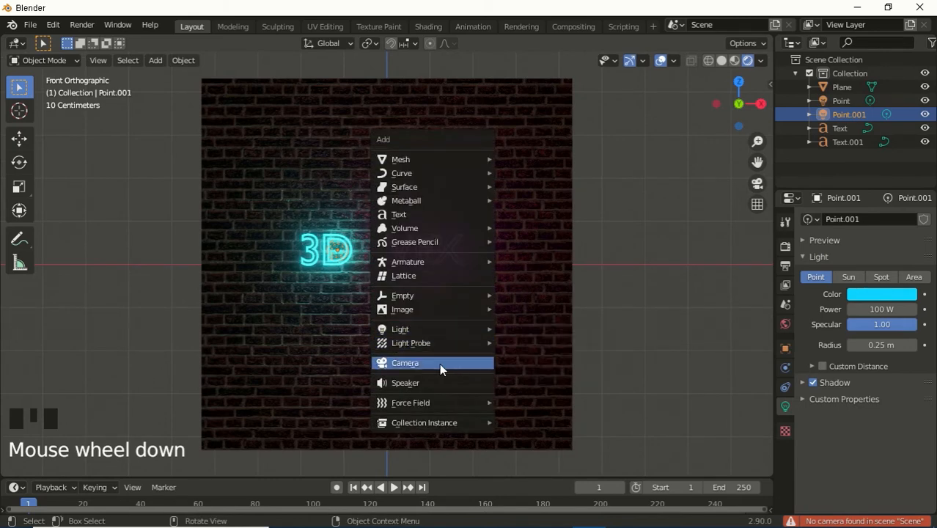
click(438, 363)
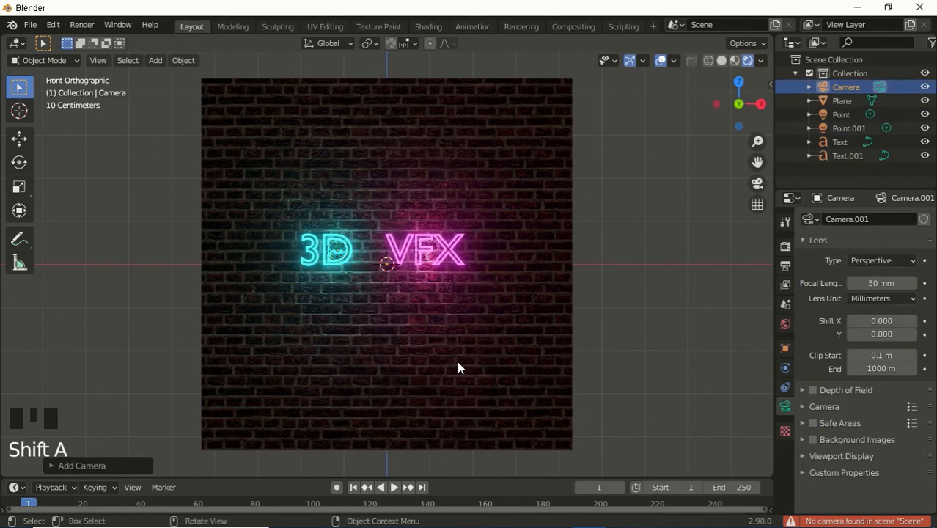
- In the right side view, move the camera far back along the negative Y axis, in front of the text
key(KP_3)
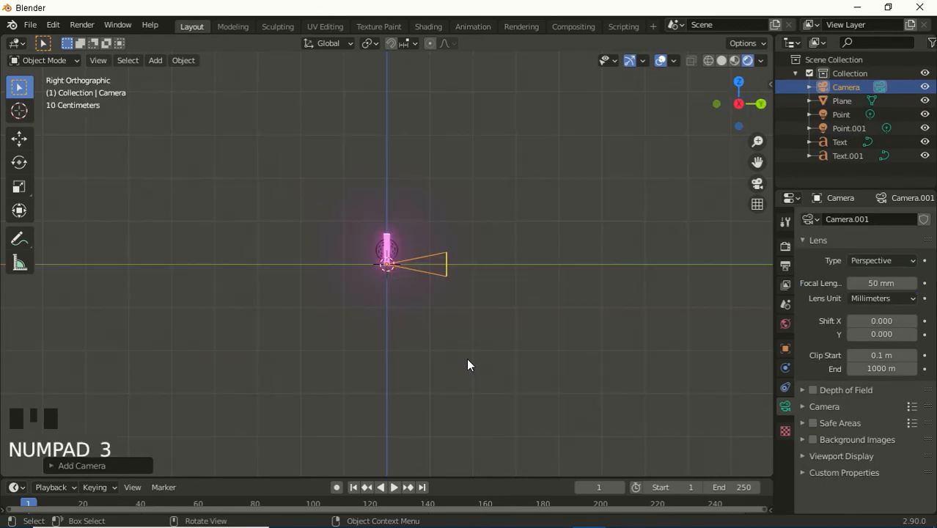
scroll(465, 364, down, 2)
scroll(462, 359, down, 1)
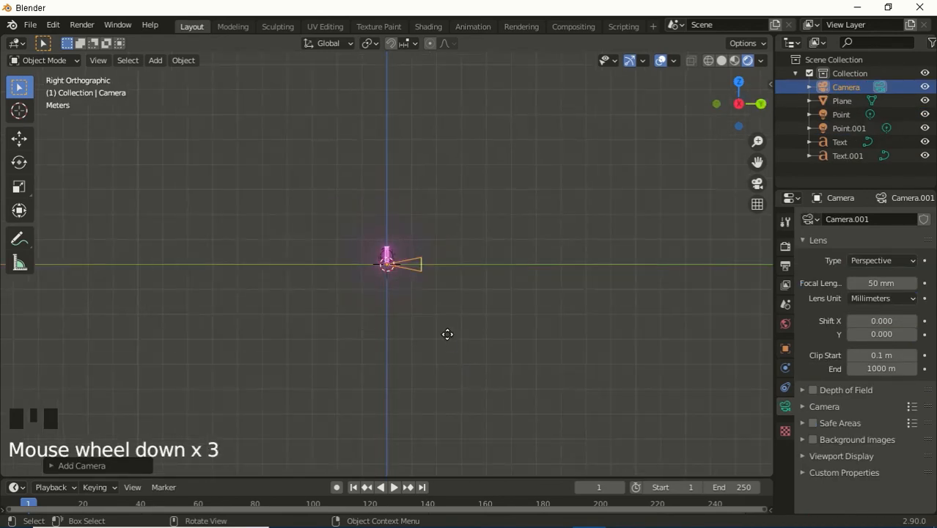
key(g)
key(y)
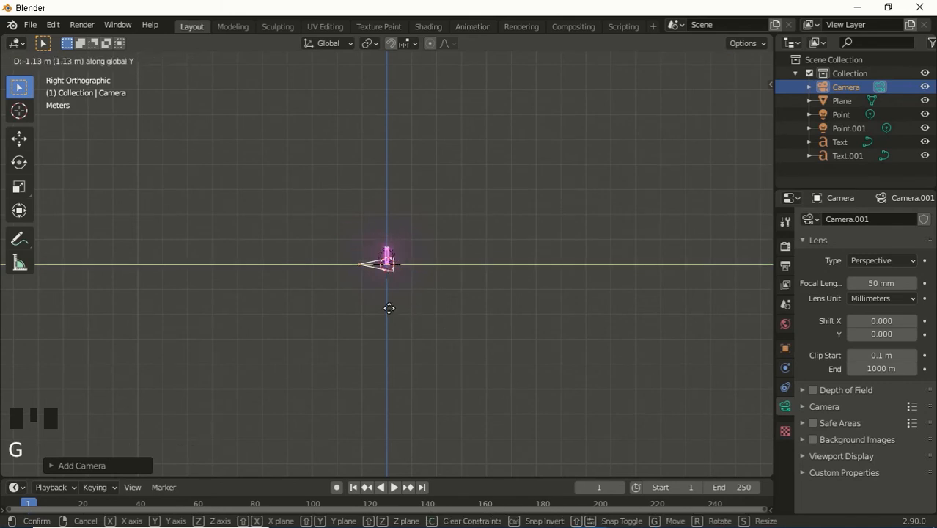
click(125, 271)
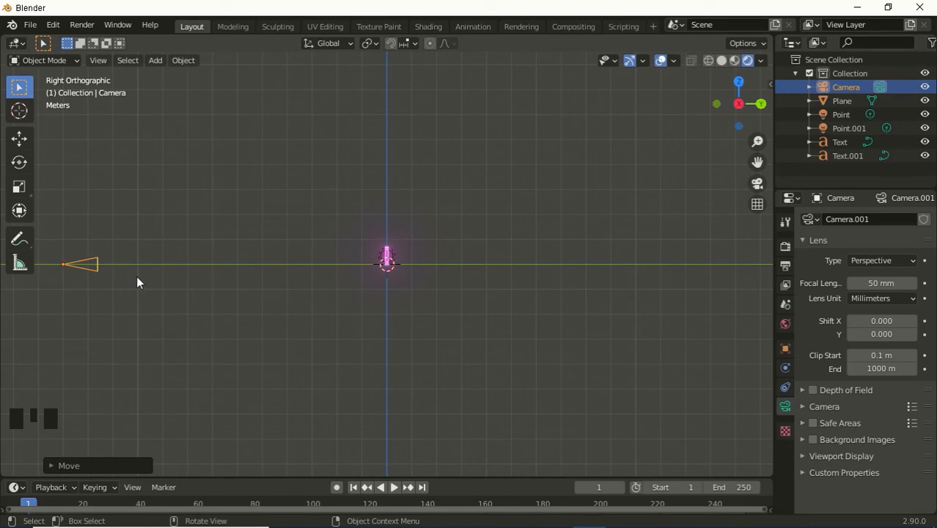
- In camera view, move the camera closer along the Y axis until the brick wall fills the whole frame
key(KP_0)
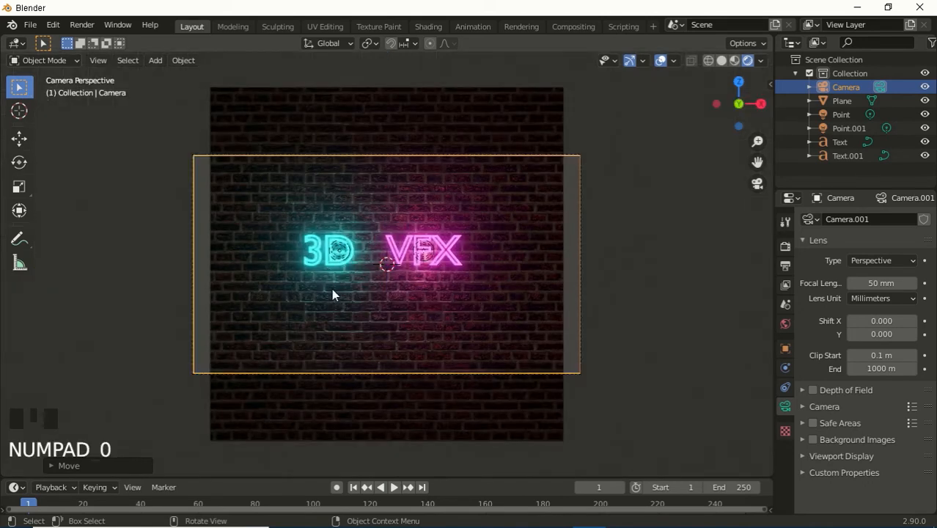
key(g)
key(y)
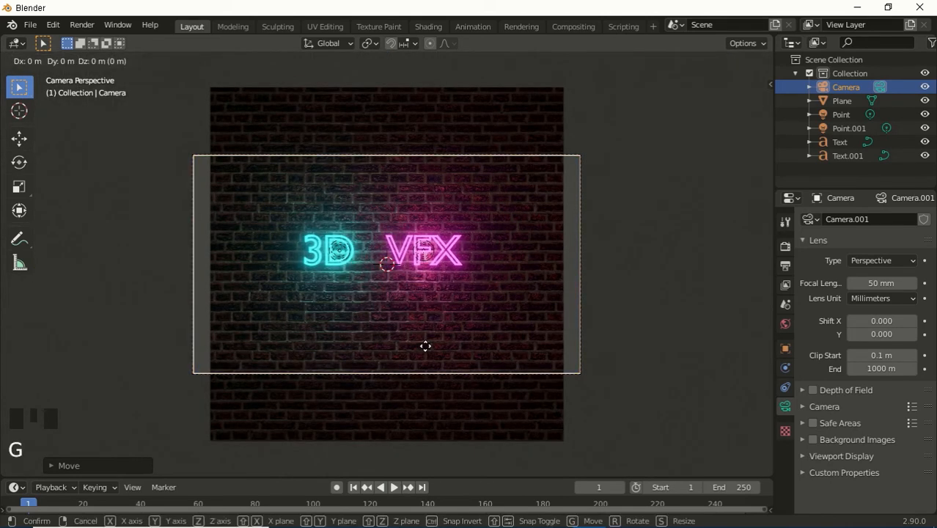
click(411, 409)
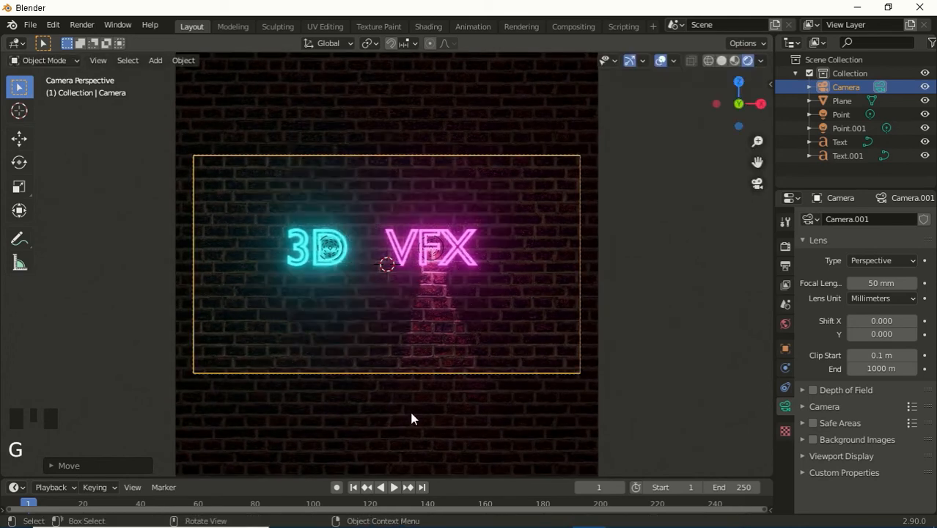
- Render the neon sign image through the camera and inspect the full result
click(81, 27)
click(94, 43)
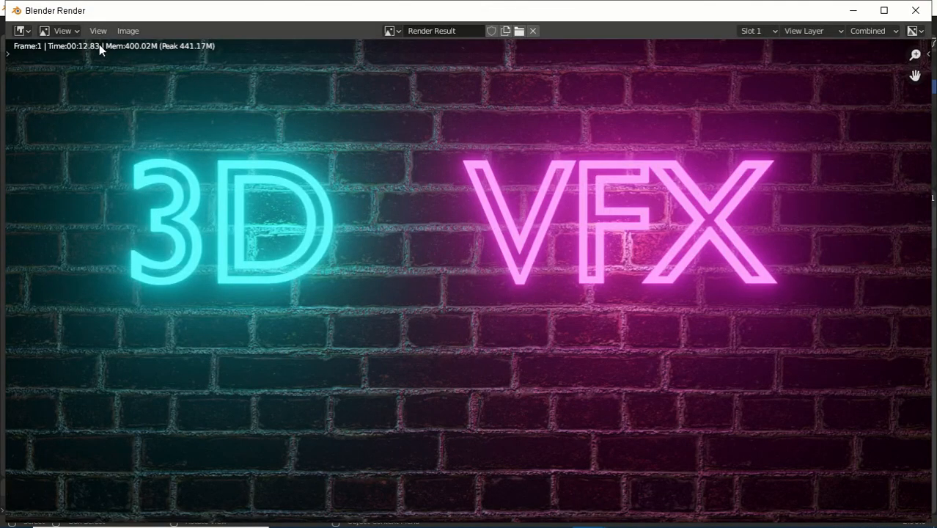
scroll(195, 226, down, 2)
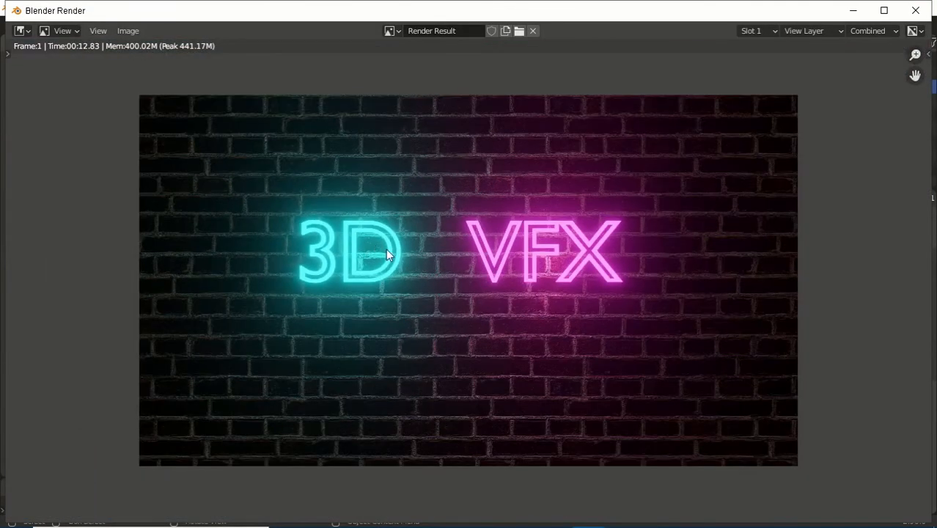
scroll(385, 248, up, 1)
scroll(380, 267, down, 1)
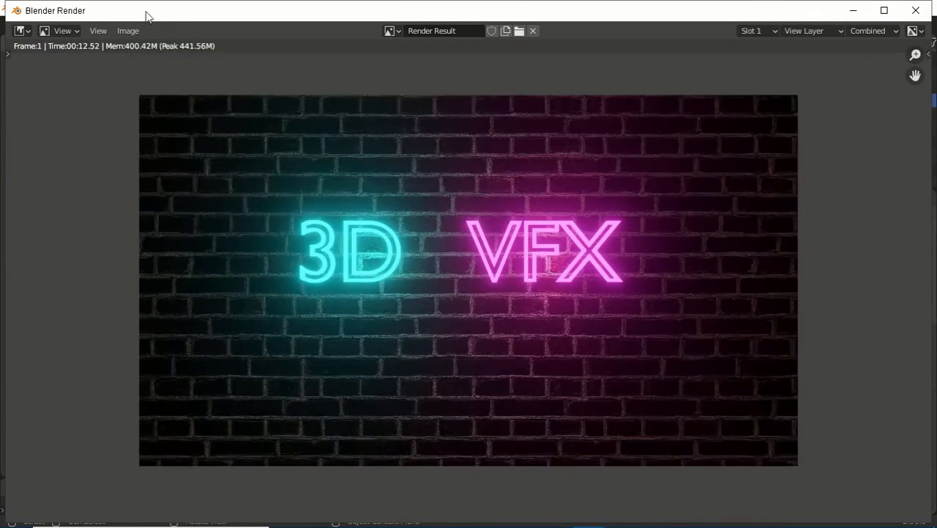
- Save the brick wall render as a PNG image in the Documents folder and close the render window
click(127, 31)
click(157, 126)
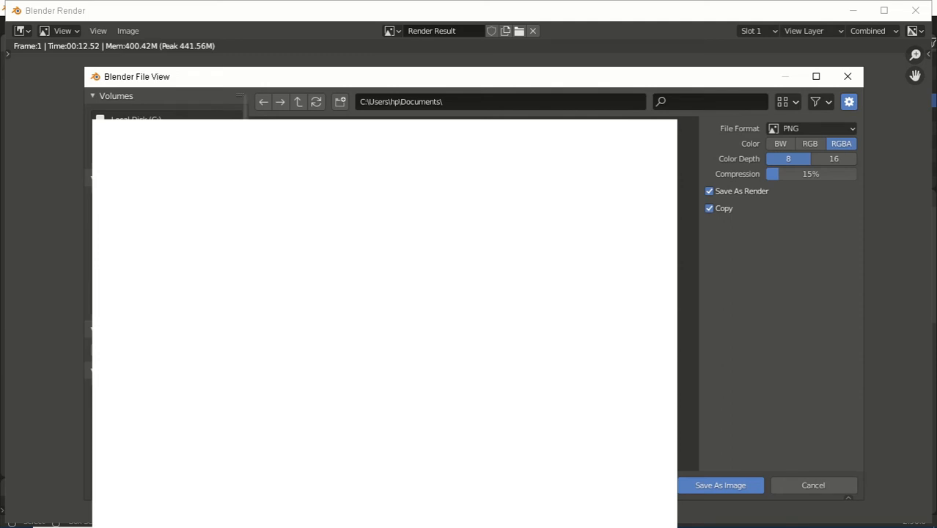
click(748, 483)
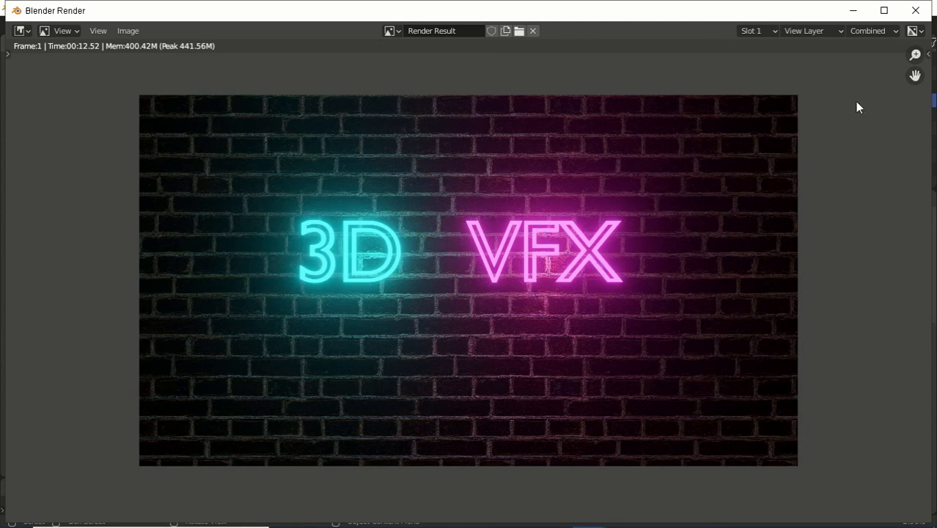
click(921, 13)
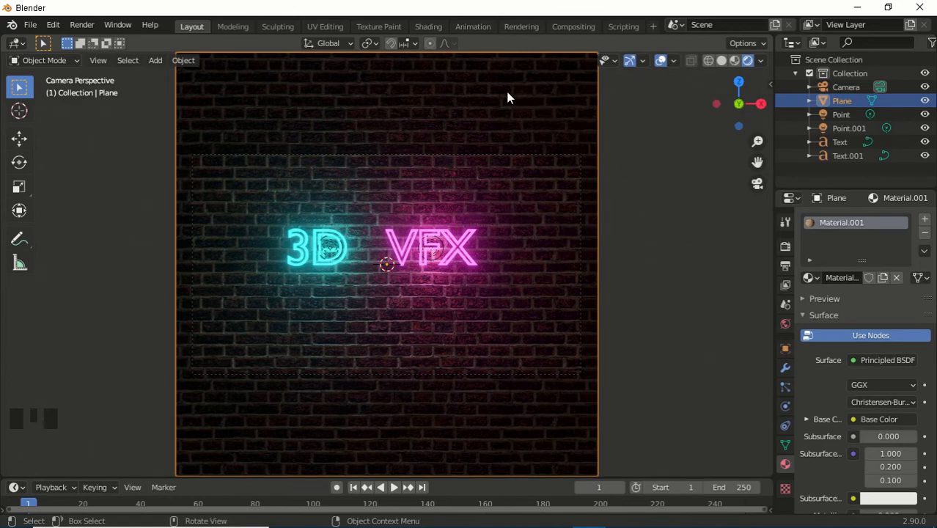
- Switch to the Shading workspace for the brick wall plane, with rendered viewport shading seen through the camera
click(473, 103)
click(432, 28)
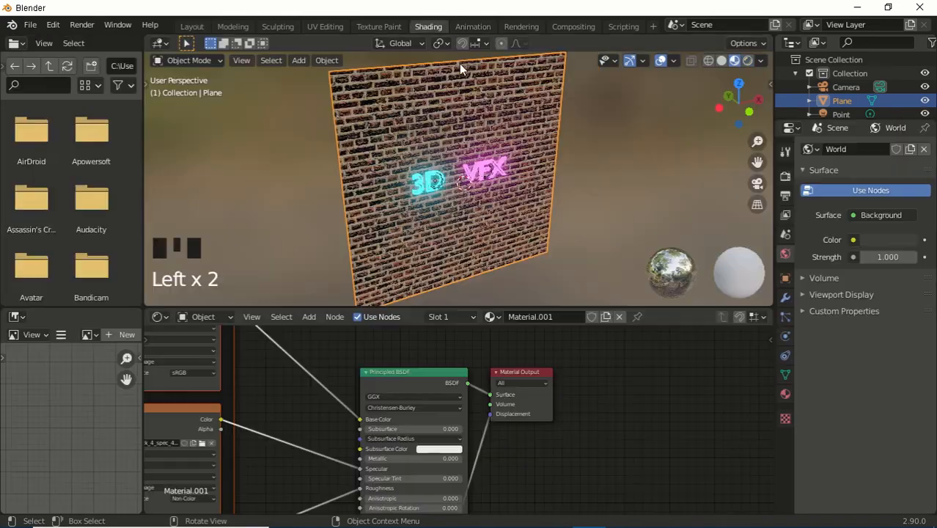
click(746, 61)
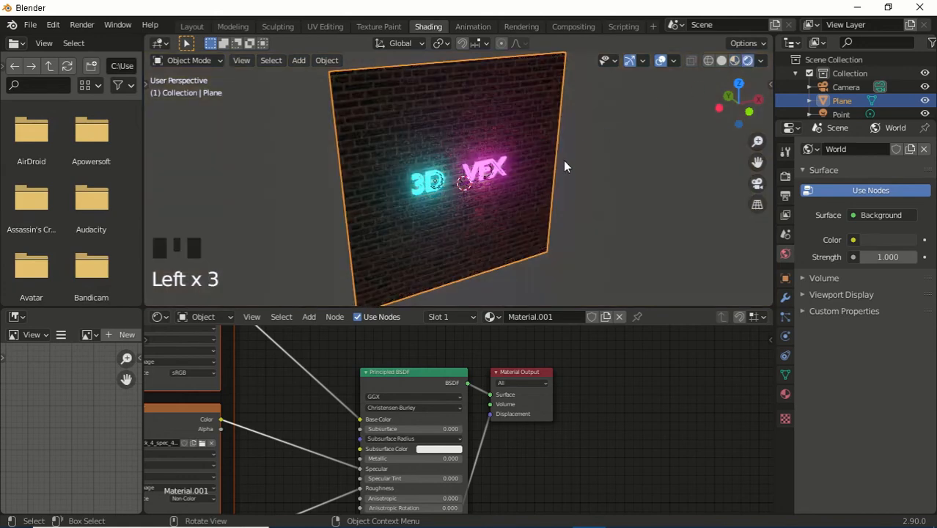
key(KP_0)
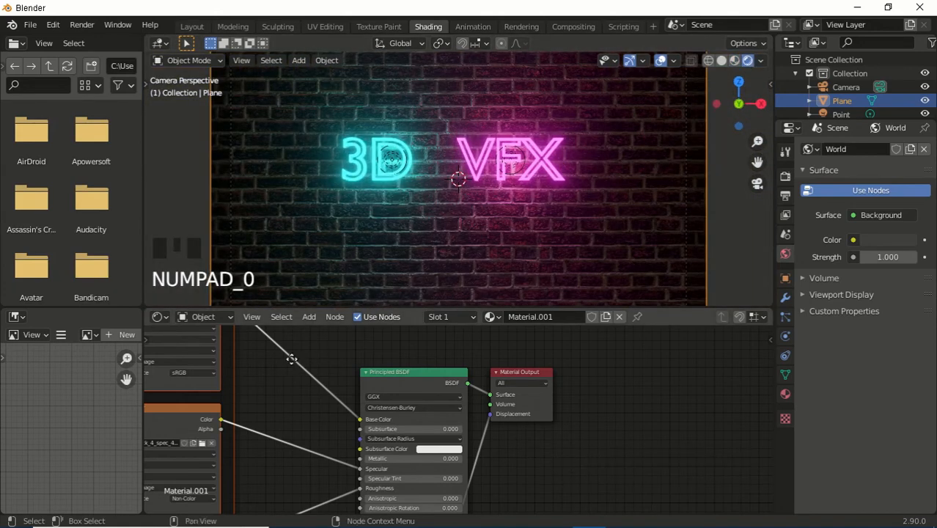
- Set the X rotation to 90° in the Mapping node of the brick wall material
middle_drag(441, 368, 497, 385)
scroll(421, 367, down, 5)
middle_drag(257, 383, 453, 375)
scroll(453, 375, up, 6)
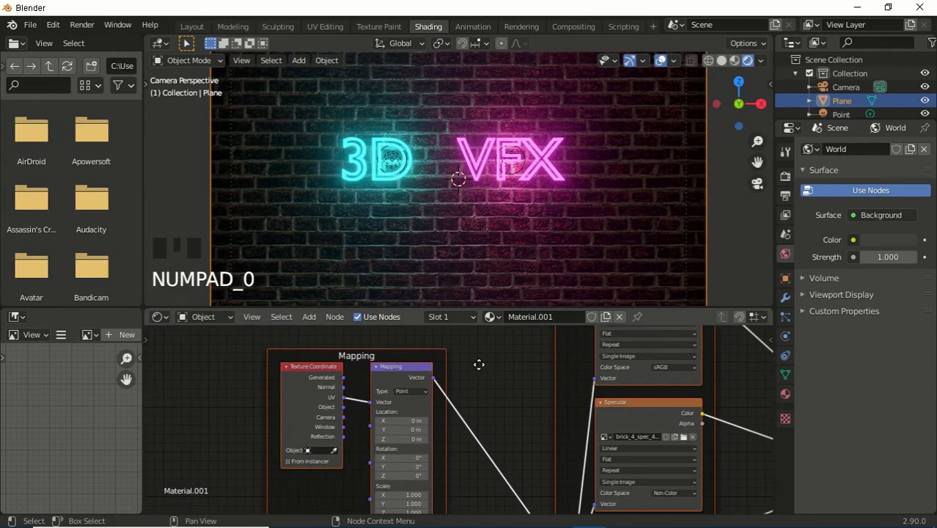
scroll(473, 409, up, 3)
click(396, 423)
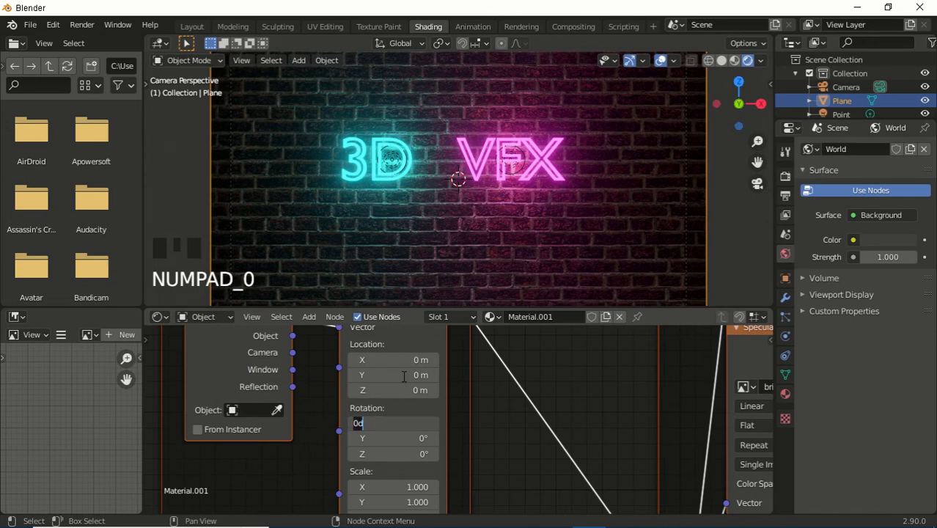
text(90)
click(402, 377)
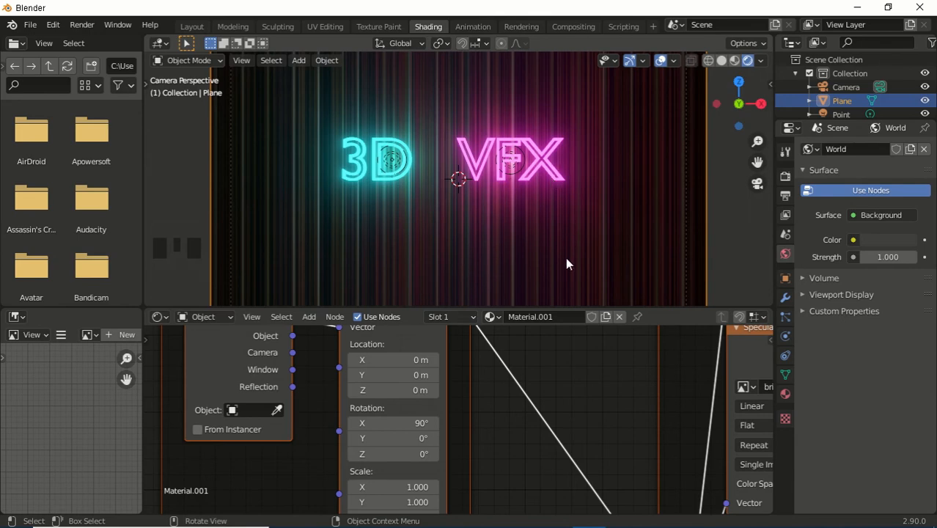
- Try a Y rotation of 44.4° in the Mapping node, and reset it to 0°
drag(393, 437, 427, 437)
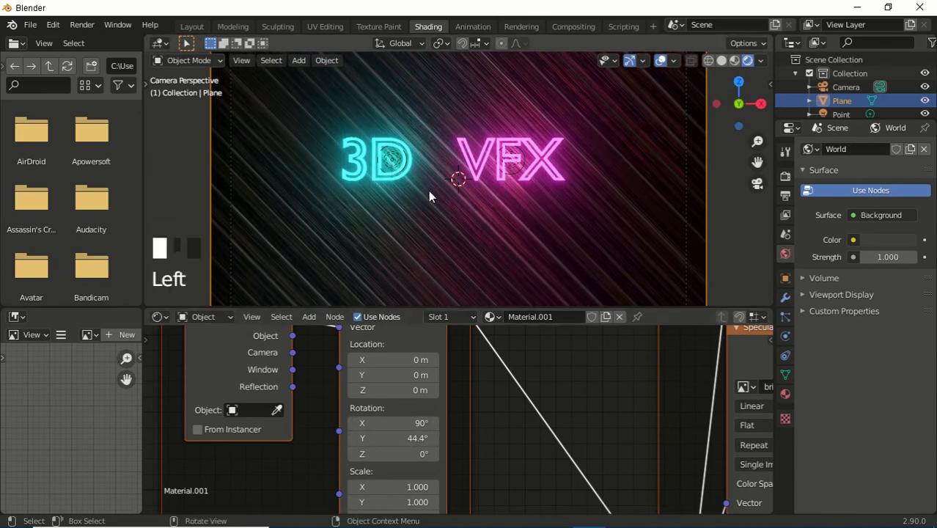
click(403, 436)
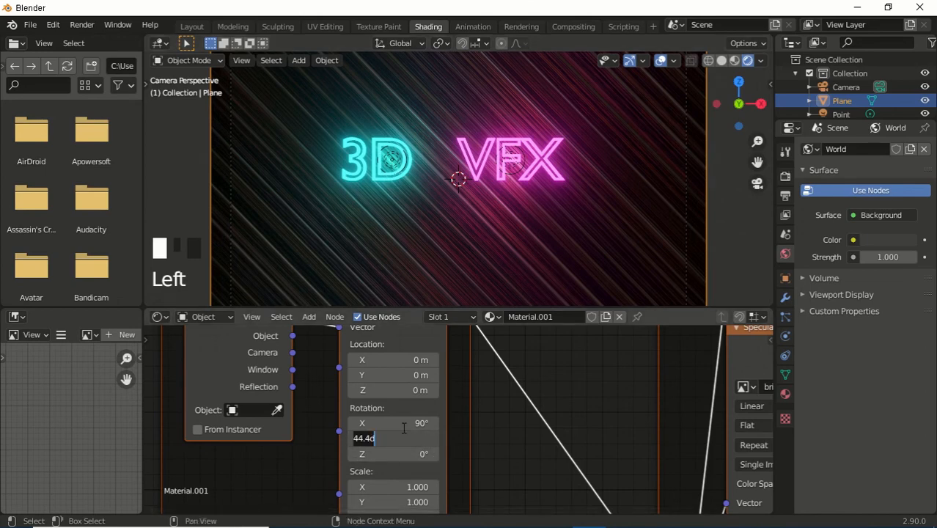
text(0)
click(364, 379)
- Render the image with the streaked wall background and inspect the whole frame
click(82, 24)
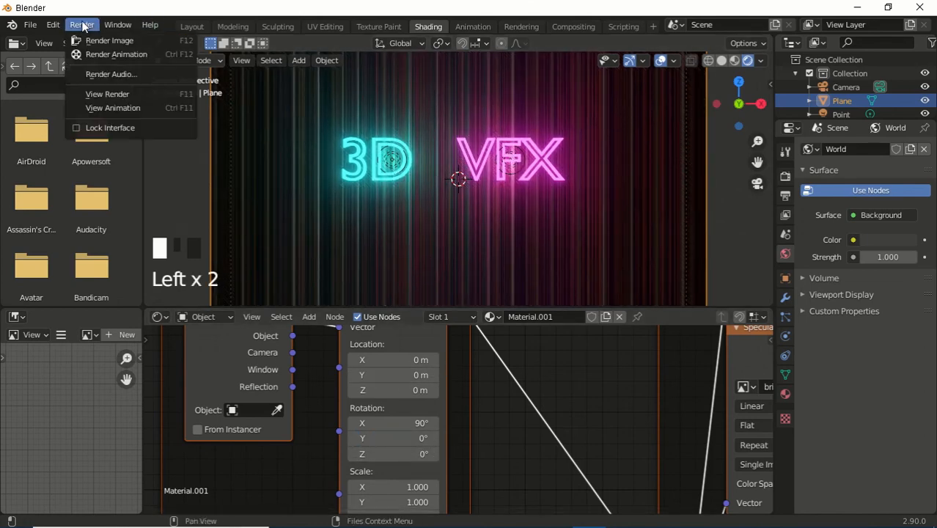
click(95, 38)
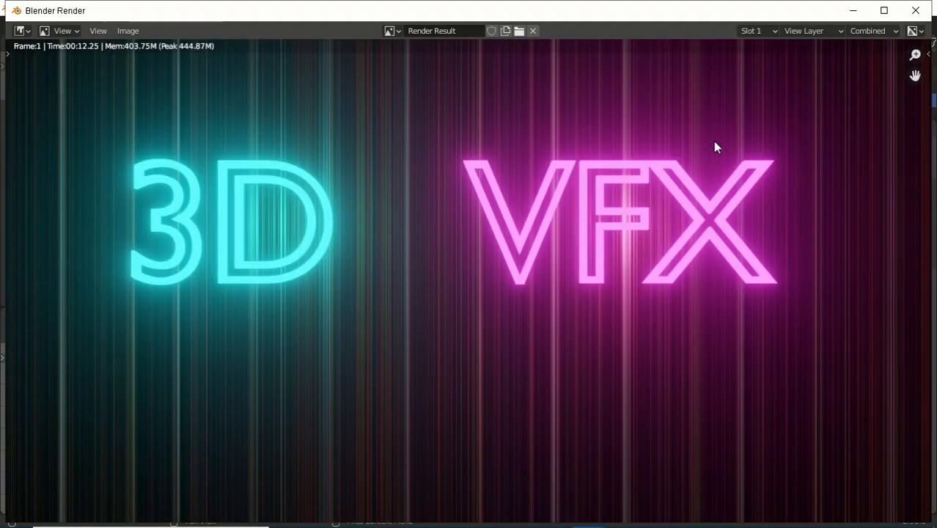
scroll(715, 146, down, 3)
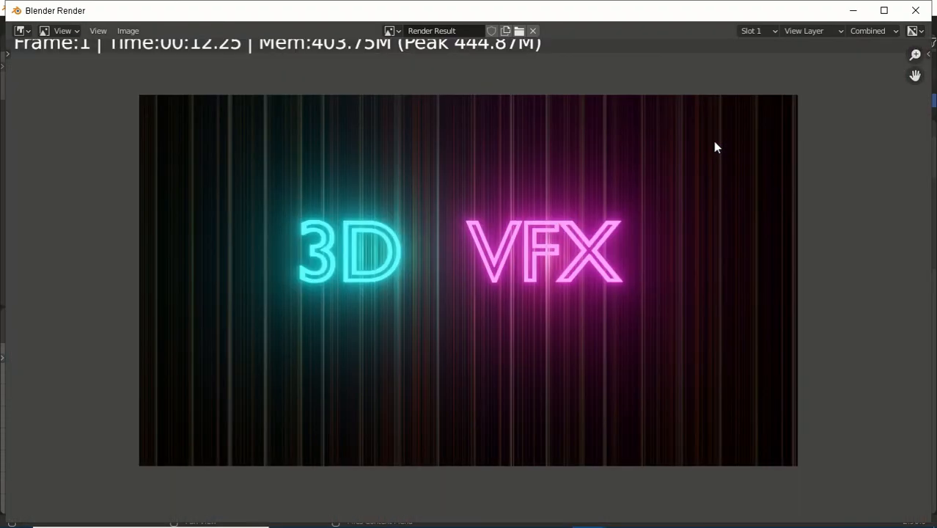
scroll(690, 152, down, 2)
scroll(692, 153, up, 1)
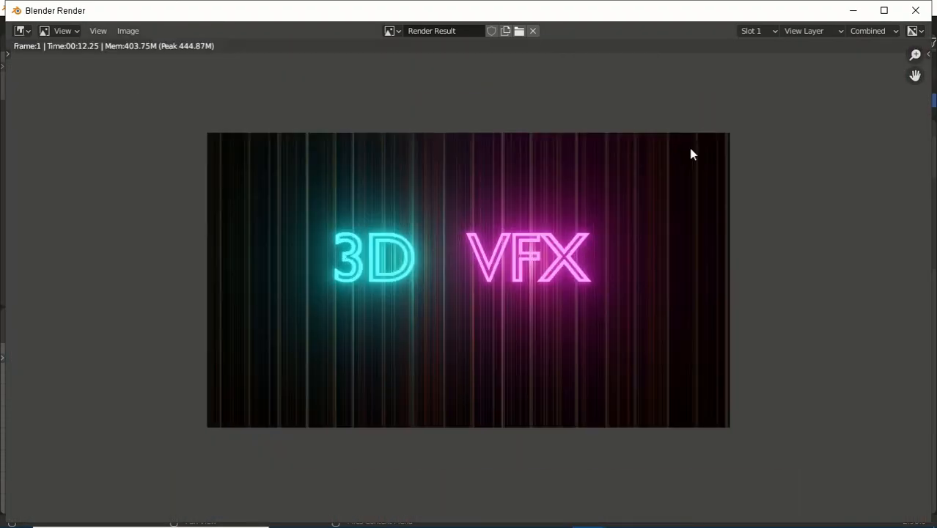